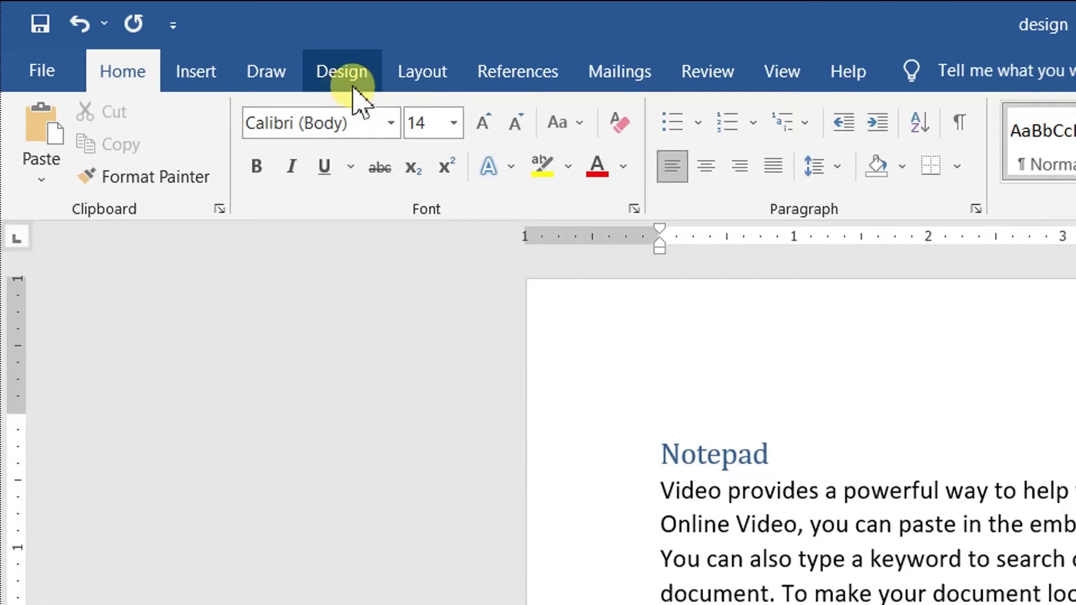
Switch the ribbon to the Design tab to show the document formatting style sets.
left_click(356, 85)
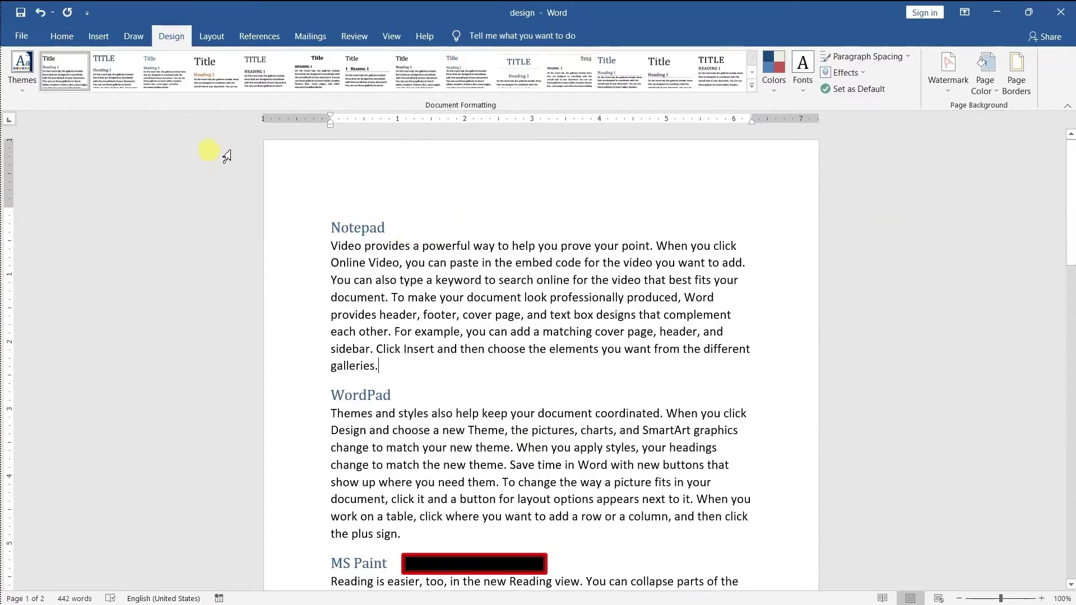
left_click(24, 83)
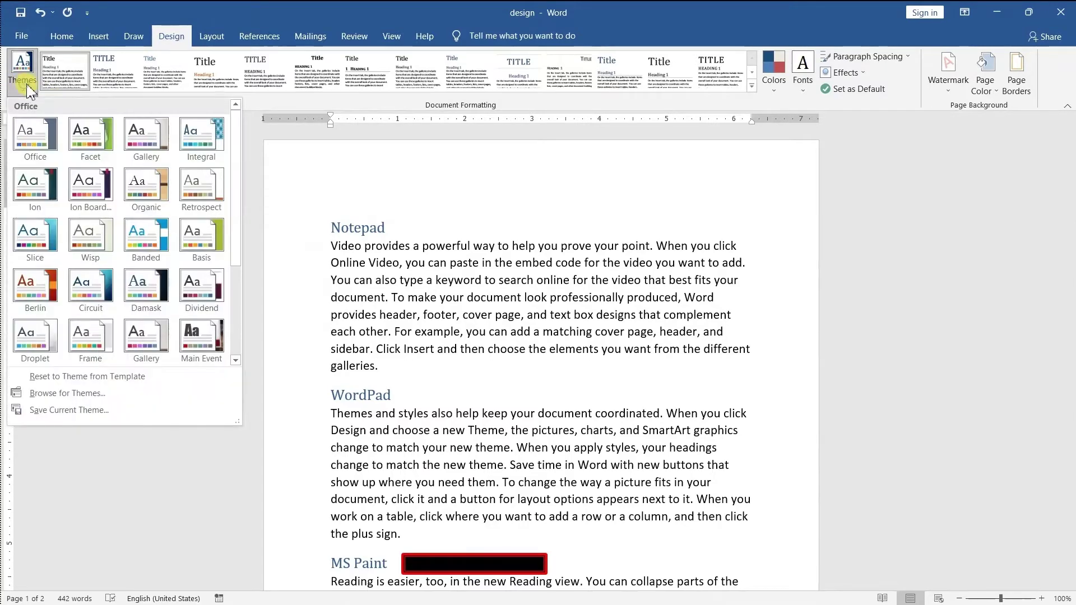
left_click(617, 217)
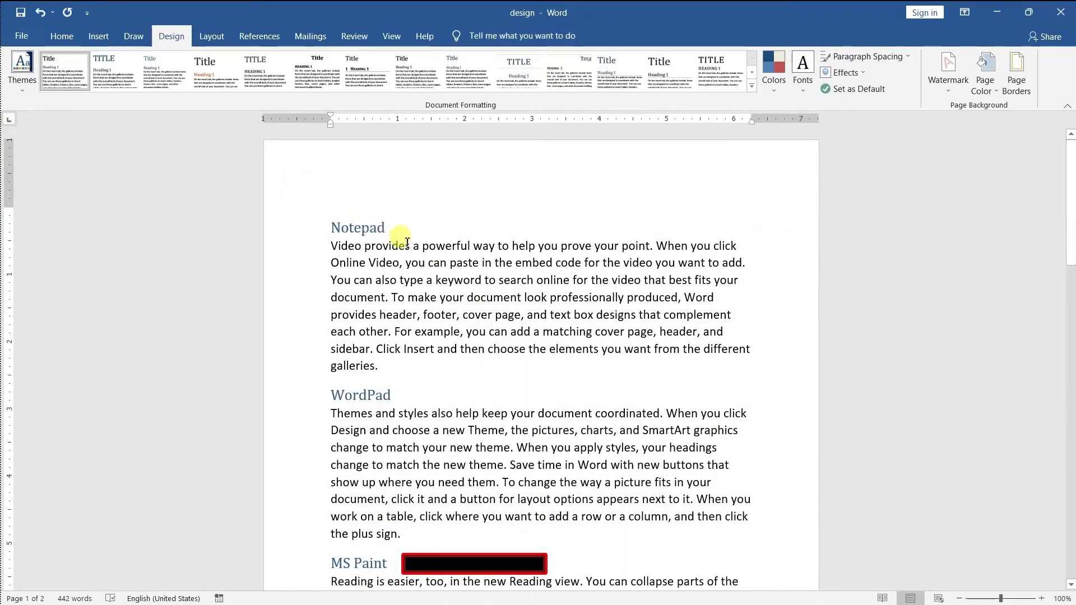
mouse_move(357, 228)
left_click_drag(424, 227, 332, 222)
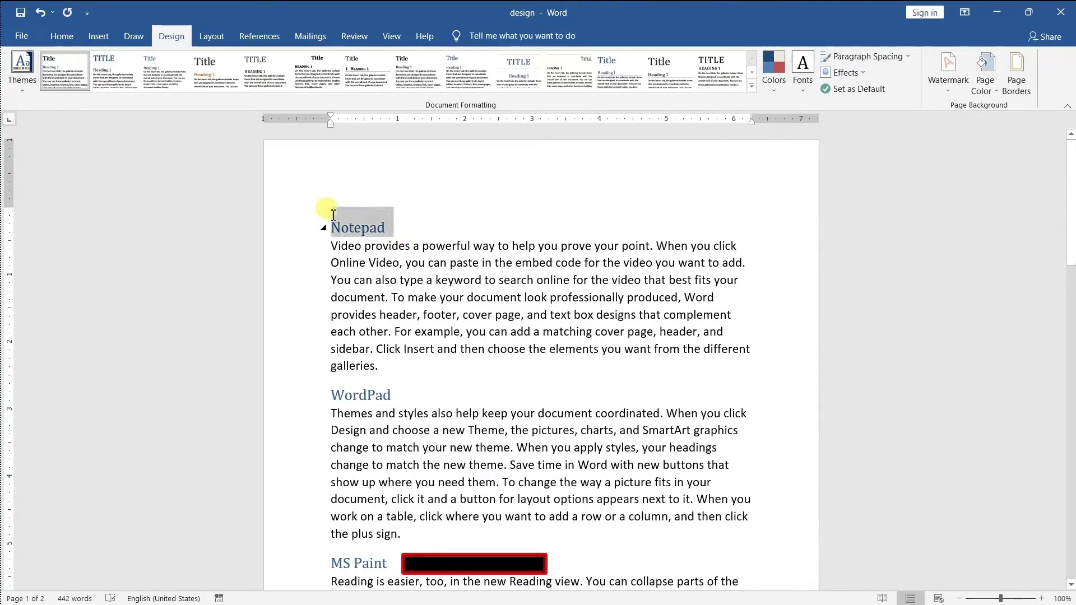
key("Delete")
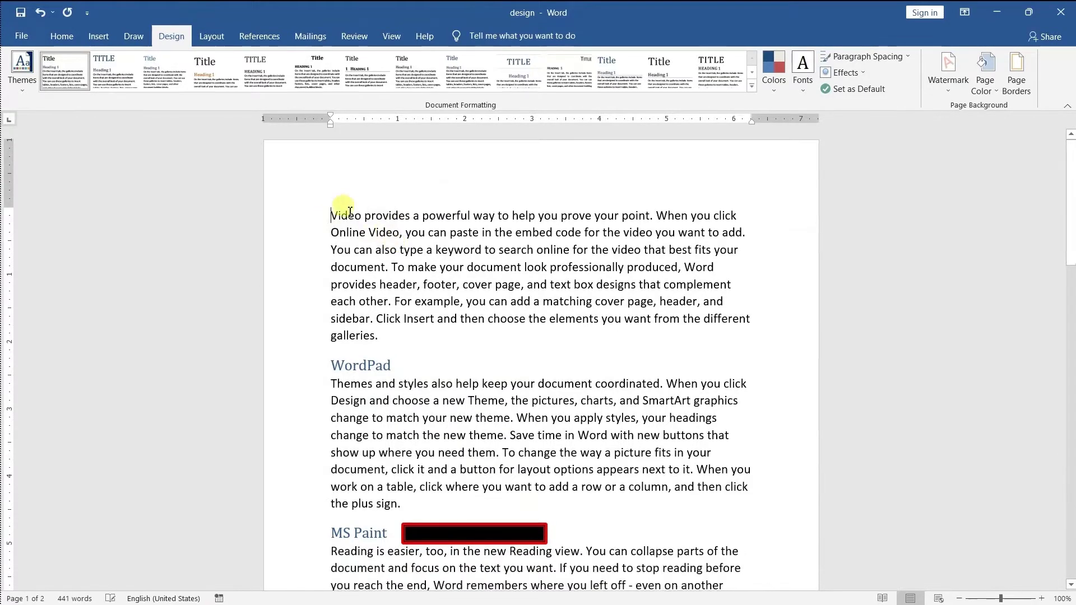
key("Delete")
type("notepad")
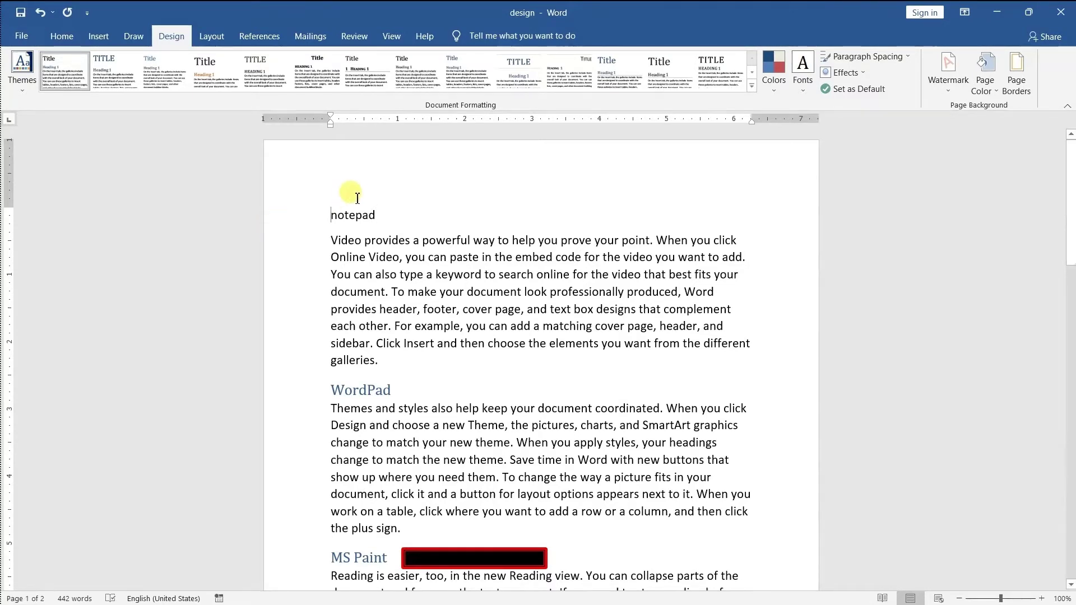
left_click(386, 217)
left_click_drag(384, 219, 325, 214)
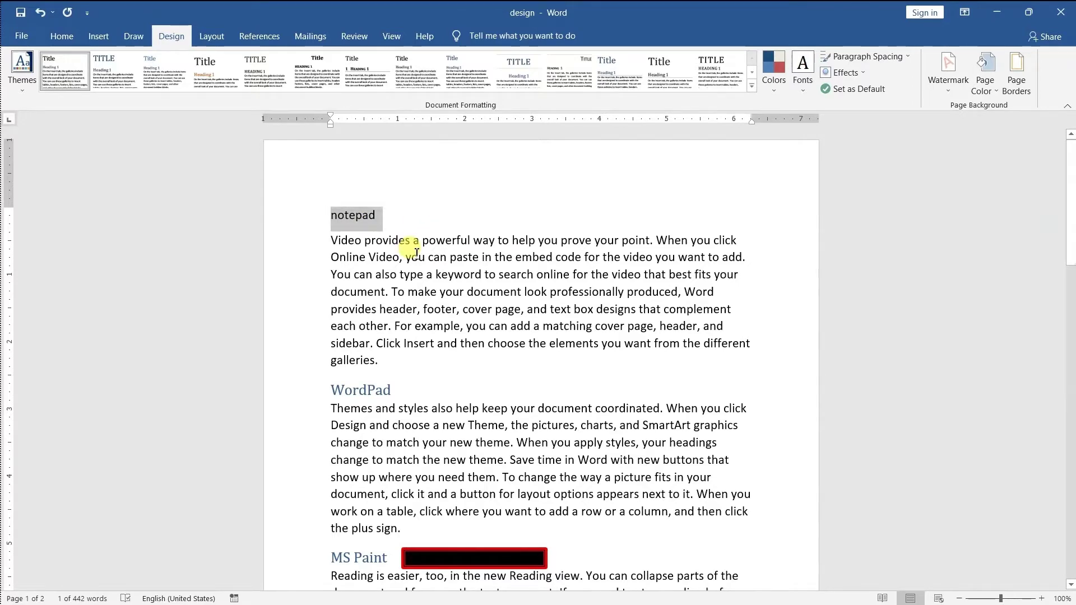
key("ctrl+alt+1")
left_click(434, 279)
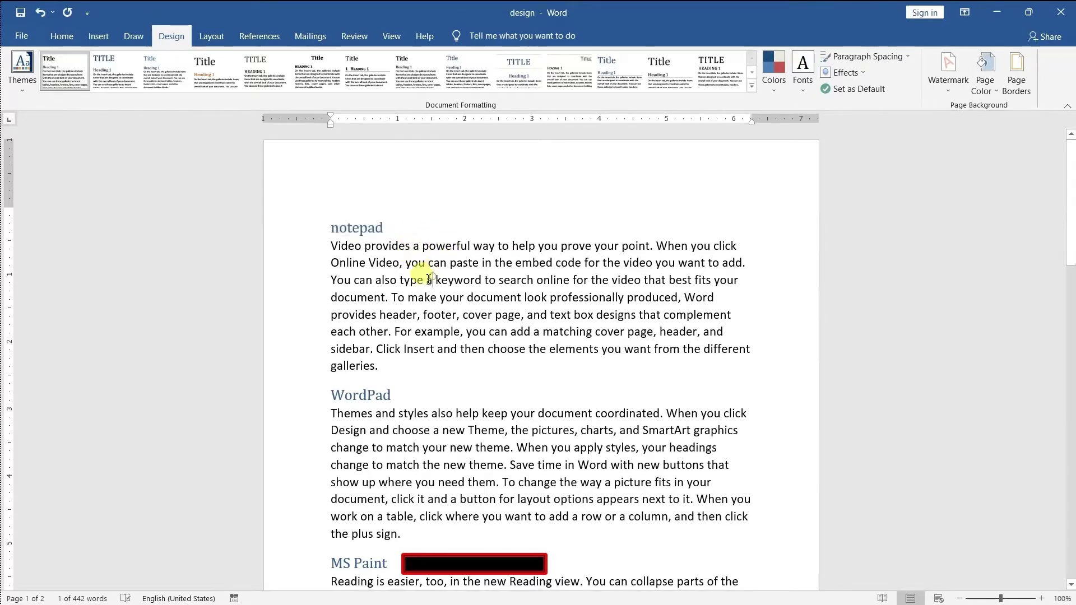
left_click(338, 228)
key("BackSpace")
type("N")
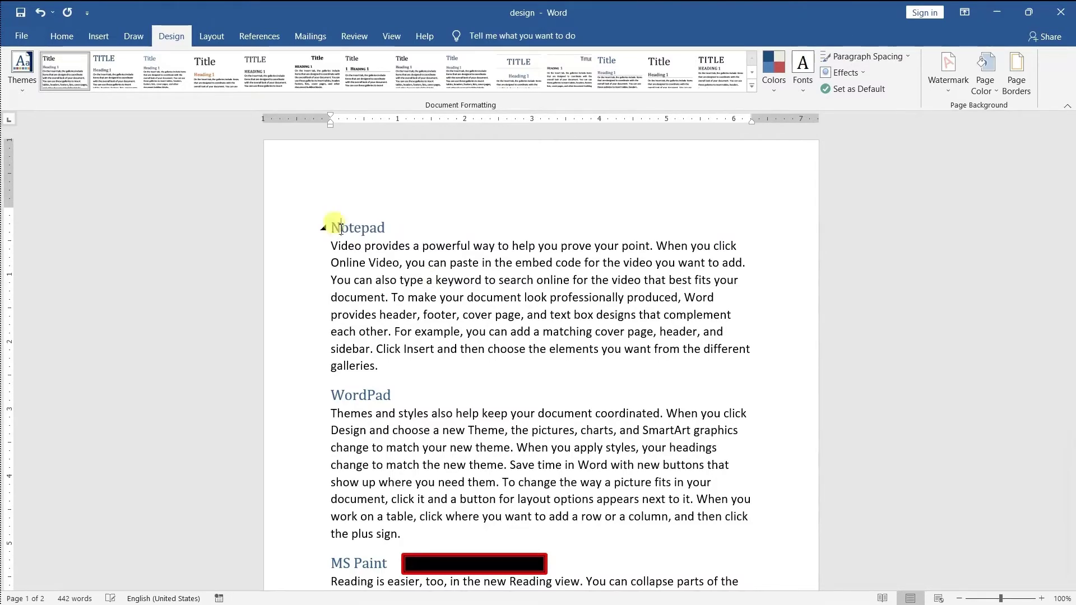
scroll(367, 353, "down", 3)
scroll(367, 356, "down", 3)
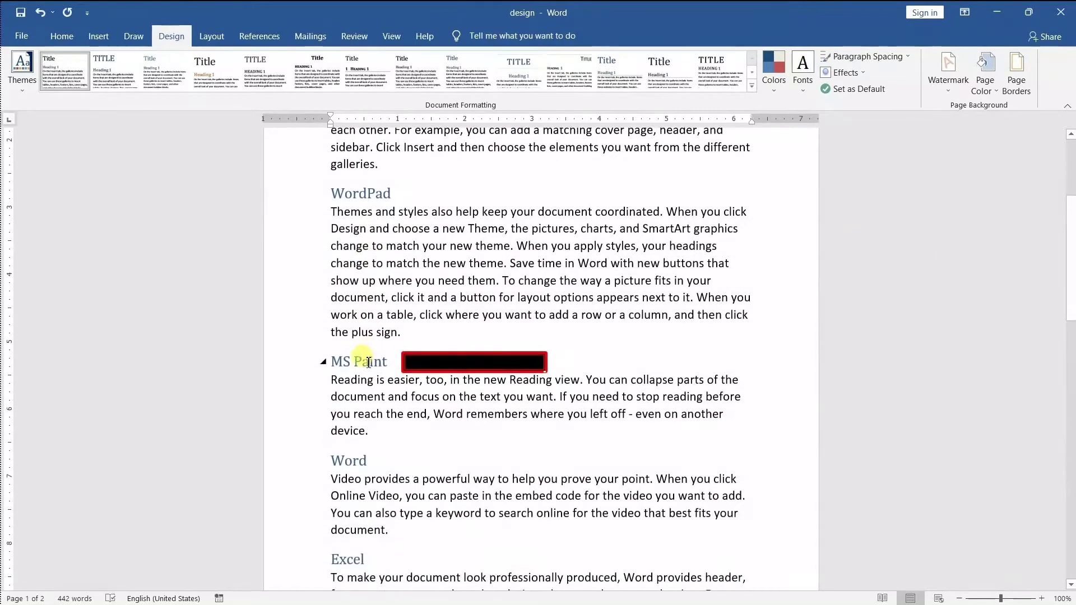
scroll(368, 363, "down", 2)
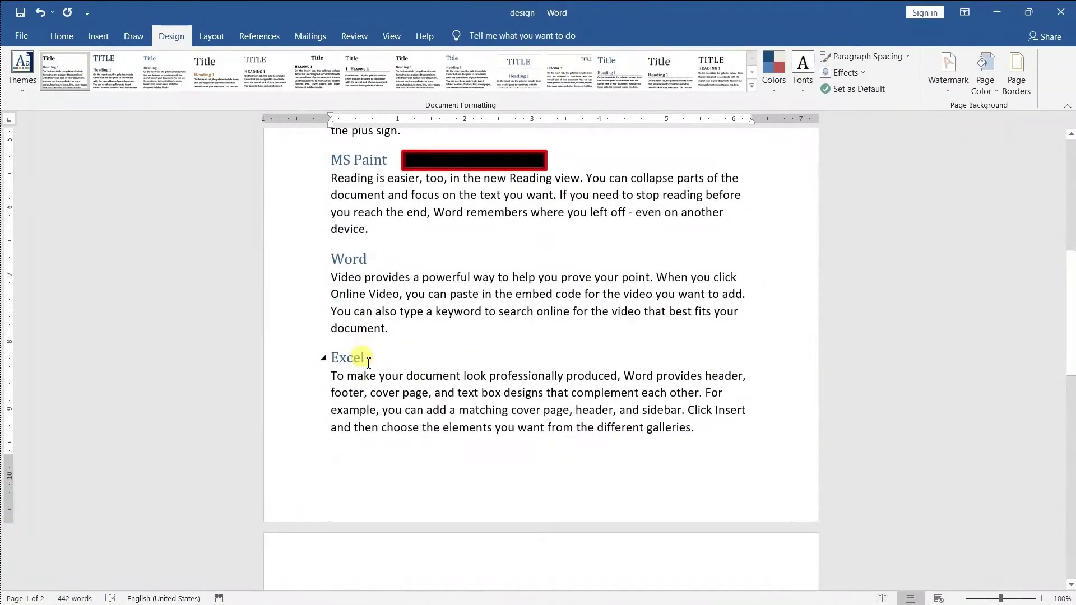
scroll(368, 364, "up", 5)
scroll(639, 258, "up", 2)
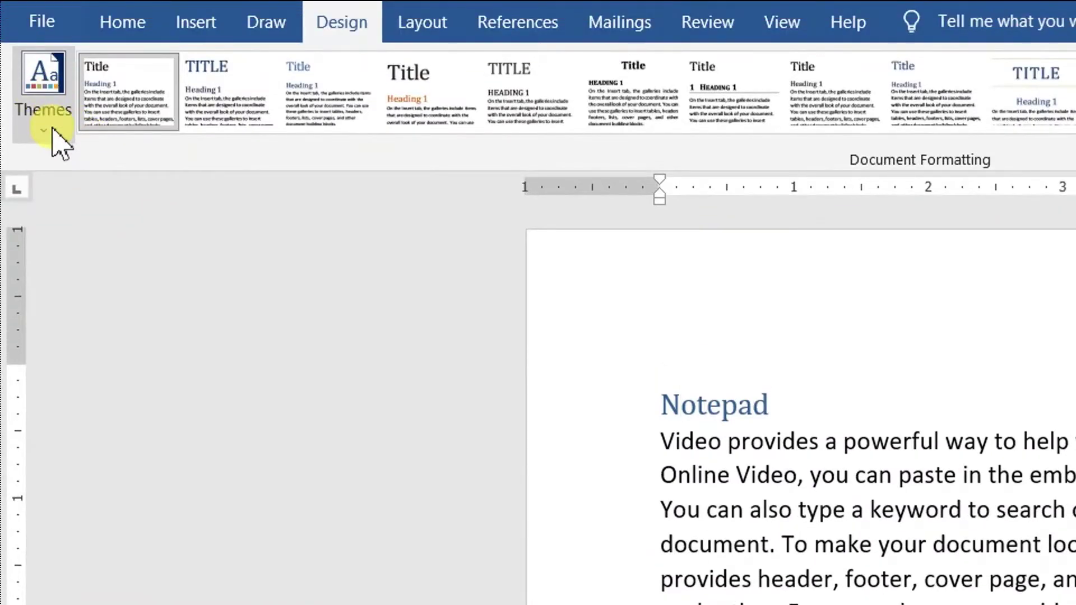
Apply the Berlin theme and review the document's new orange headings and fonts.
left_click(44, 132)
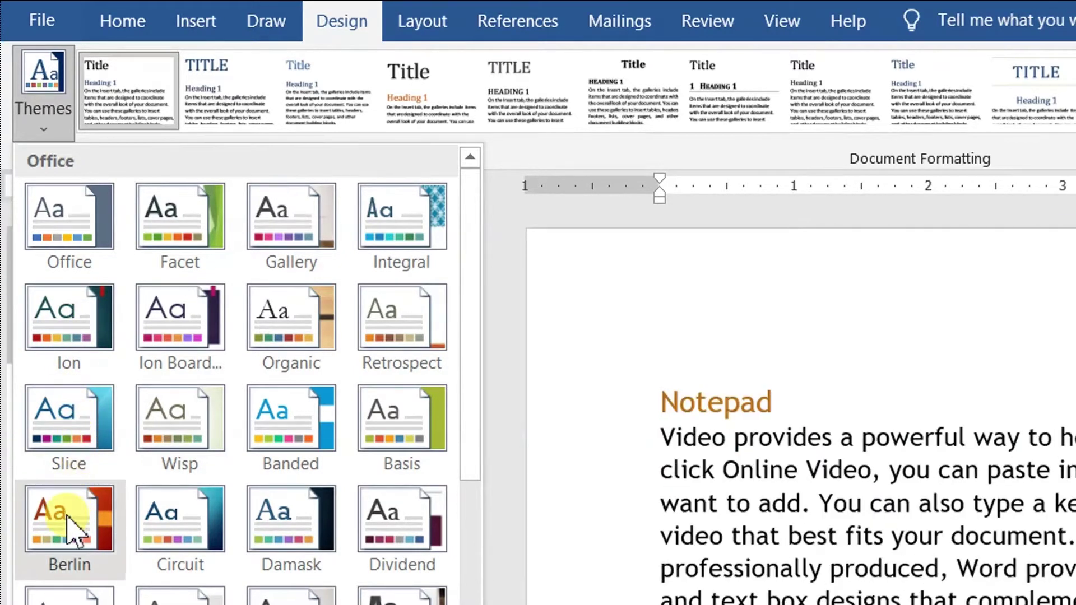
left_click(68, 525)
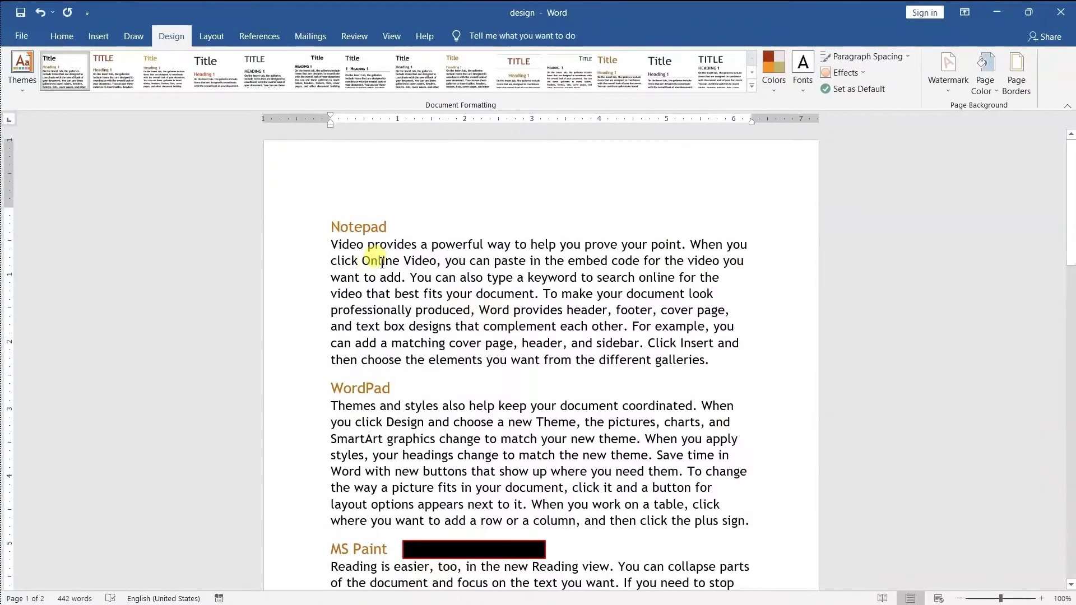
scroll(381, 263, "down", 3)
scroll(375, 314, "down", 3)
scroll(369, 381, "down", 2)
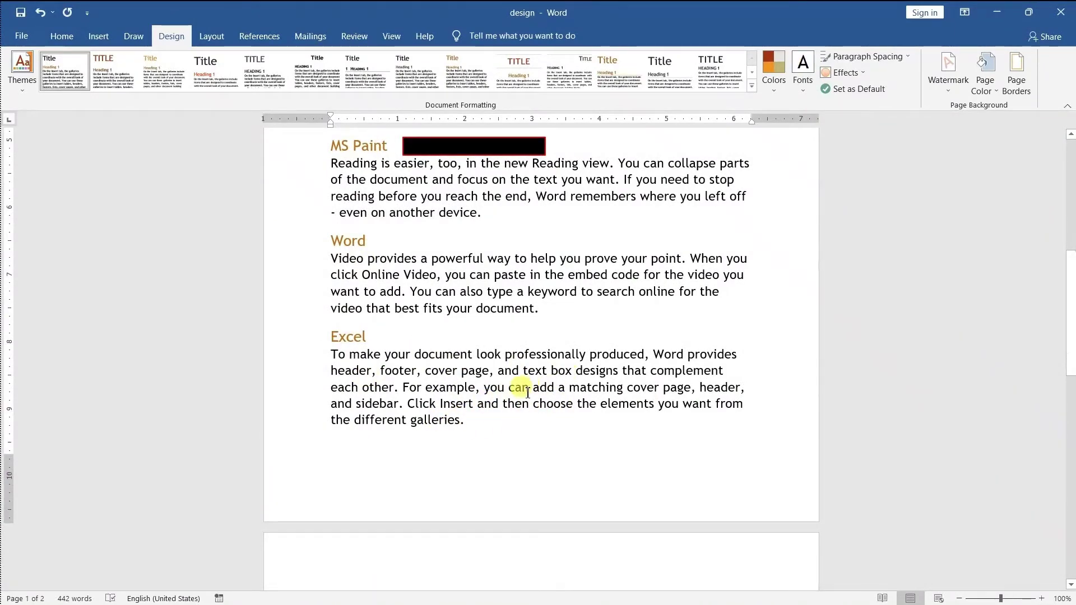
scroll(527, 392, "up", 2)
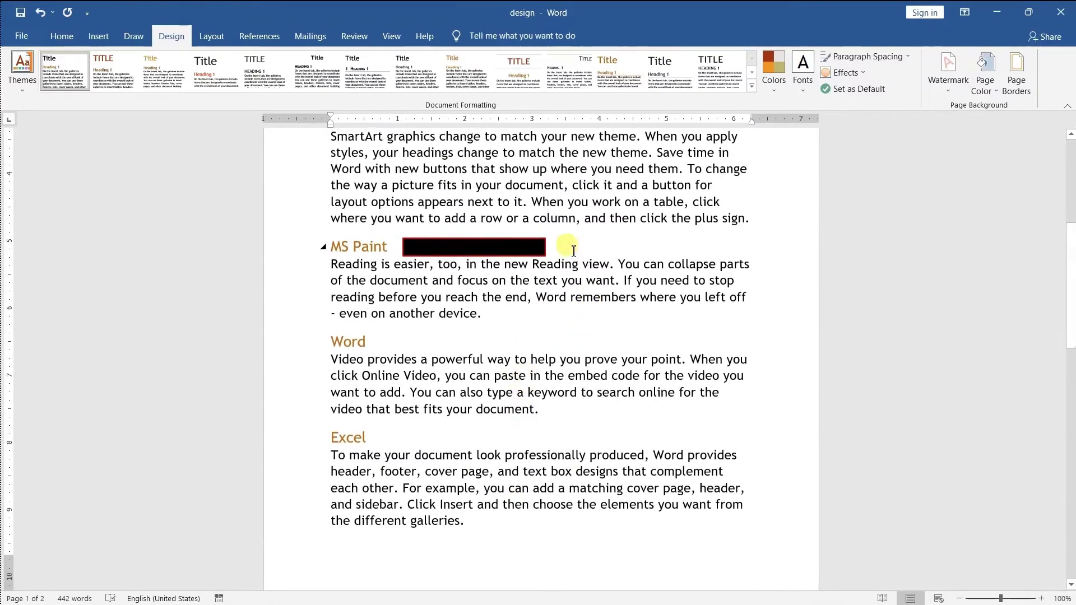
scroll(588, 244, "up", 4)
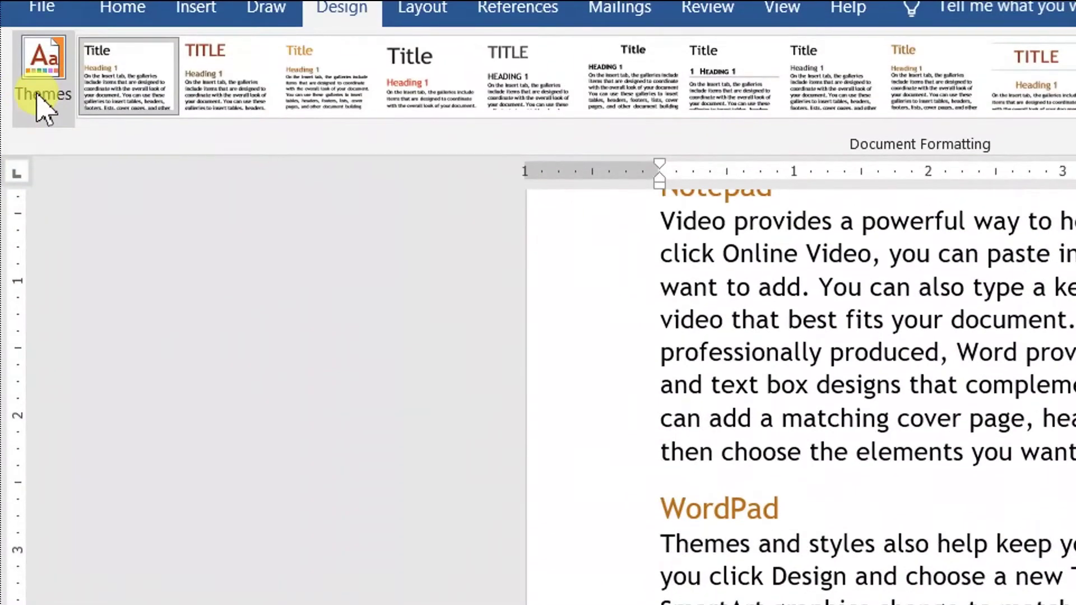
left_click(21, 88)
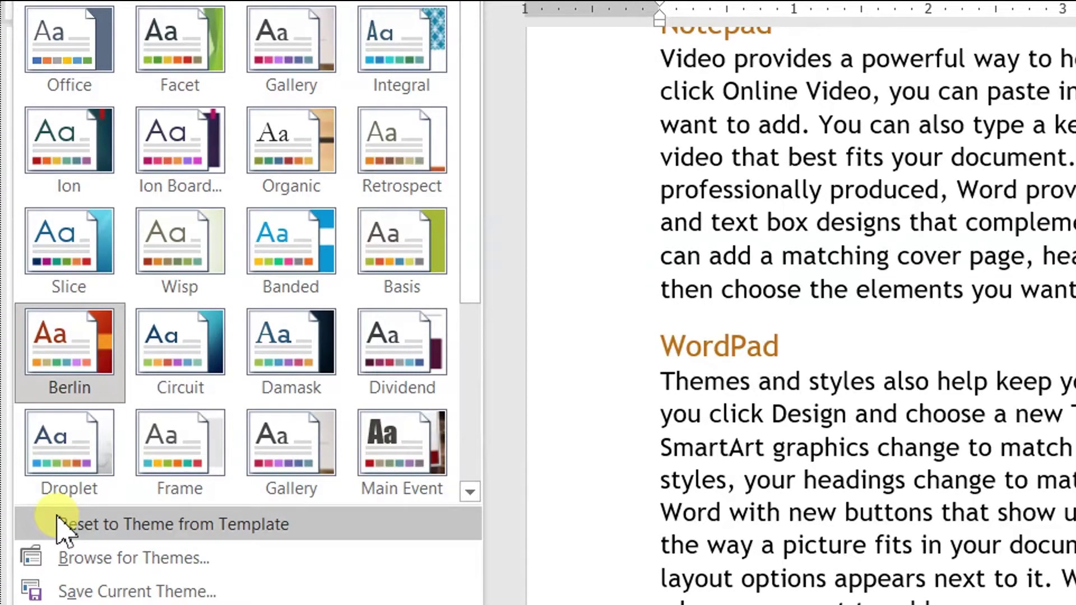
Choose Reset to Theme from Template so the headings turn blue-grey again.
left_click(61, 526)
scroll(415, 263, "up", 3)
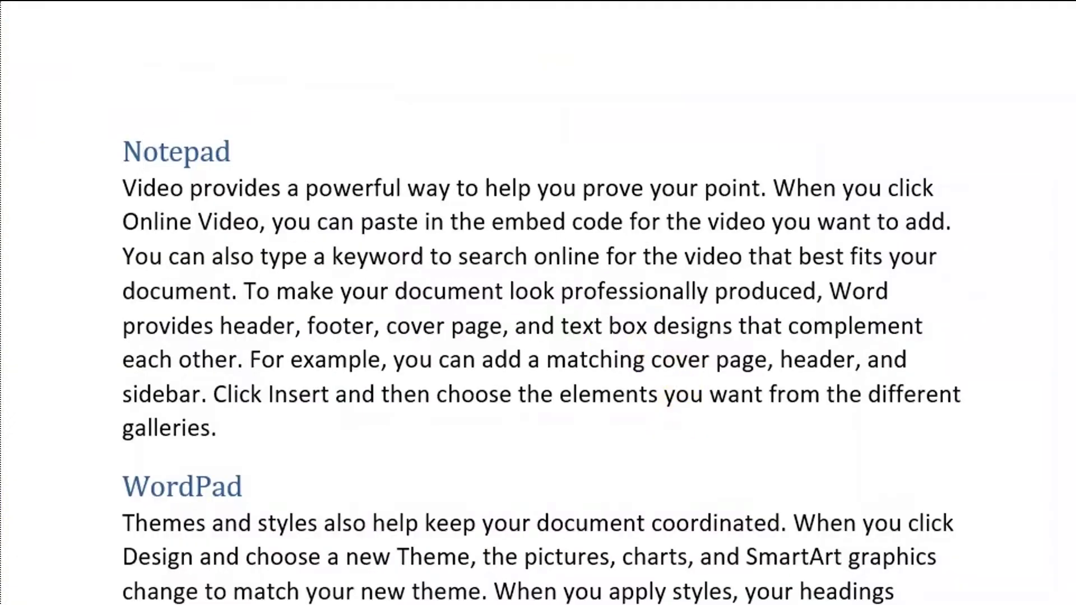
left_click(43, 96)
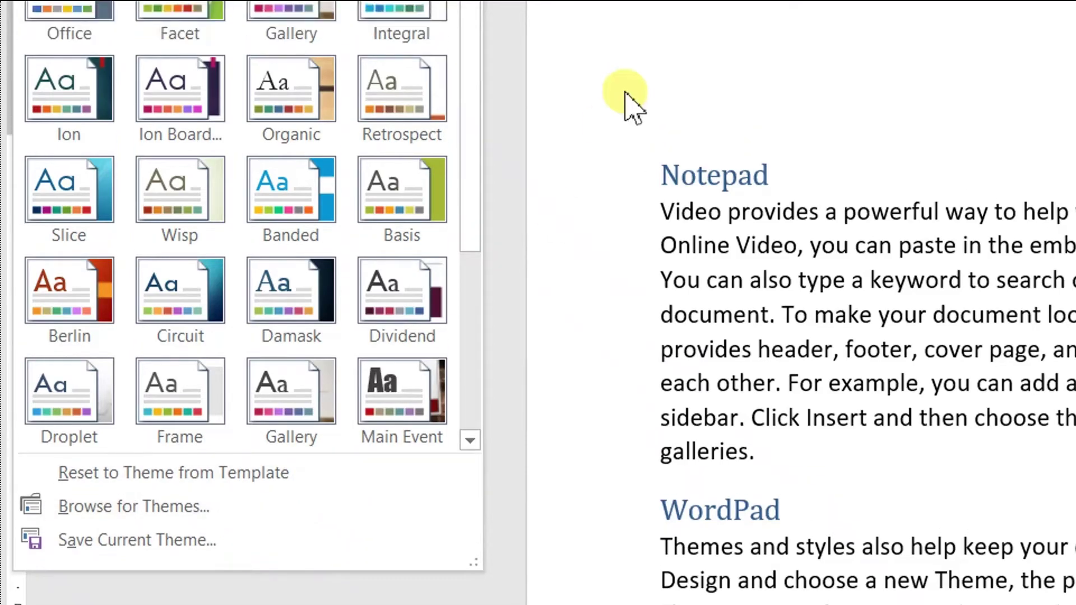
left_click(492, 232)
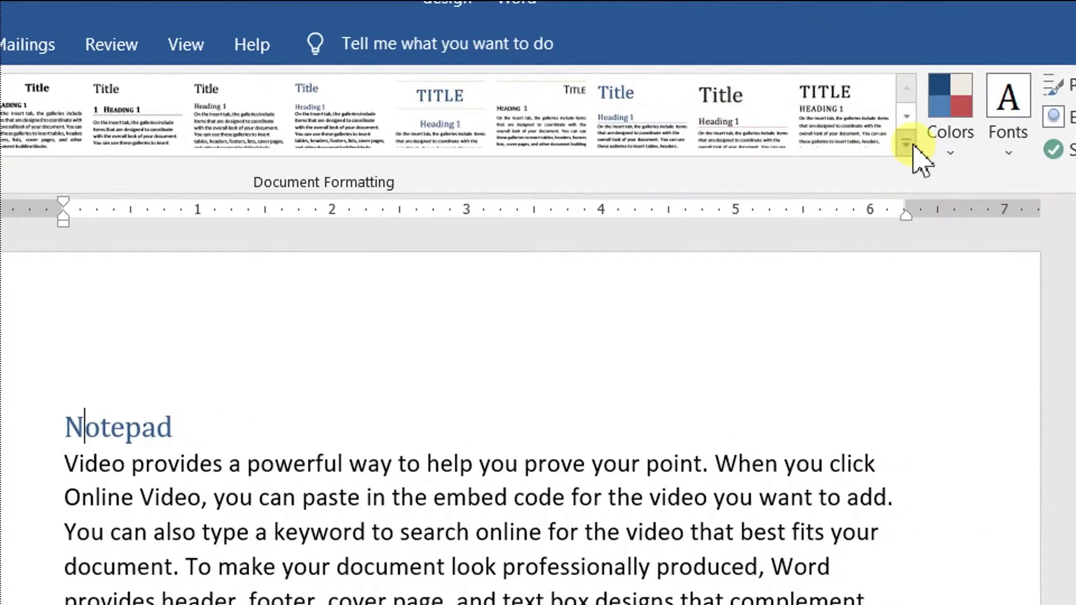
Apply the Black & White (Numbered) style set, giving numbered headings like '3 MS Paint'.
left_click(906, 145)
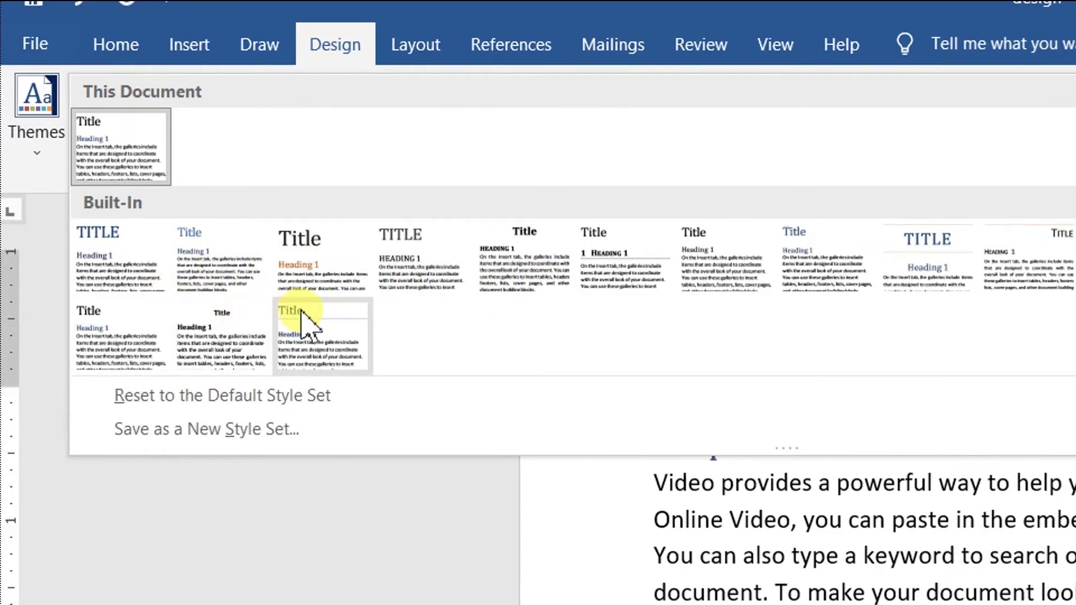
left_click(666, 272)
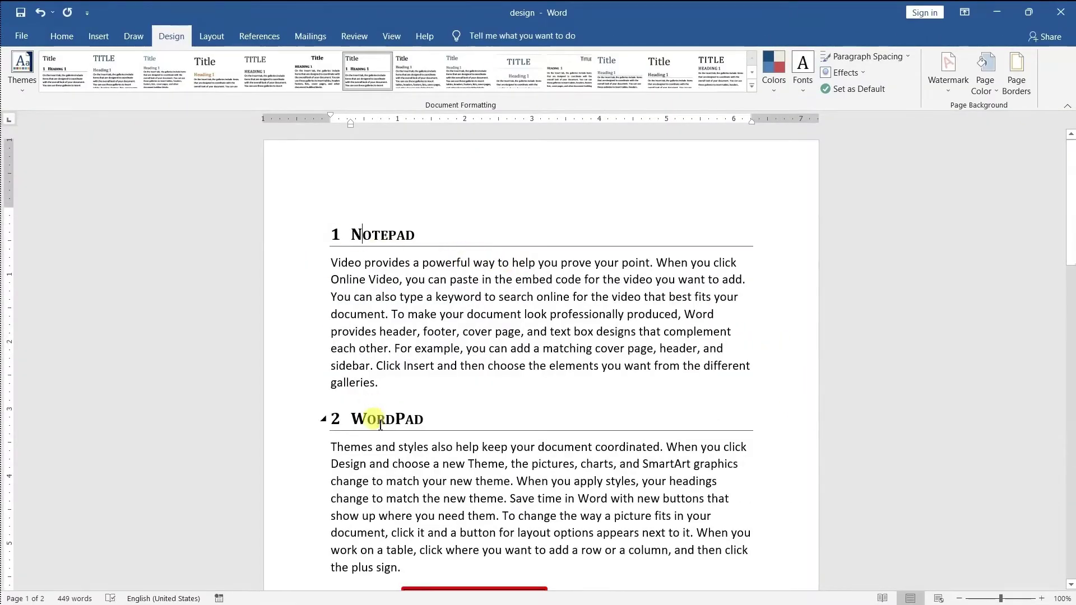
scroll(367, 476, "down", 3)
mouse_move(370, 402)
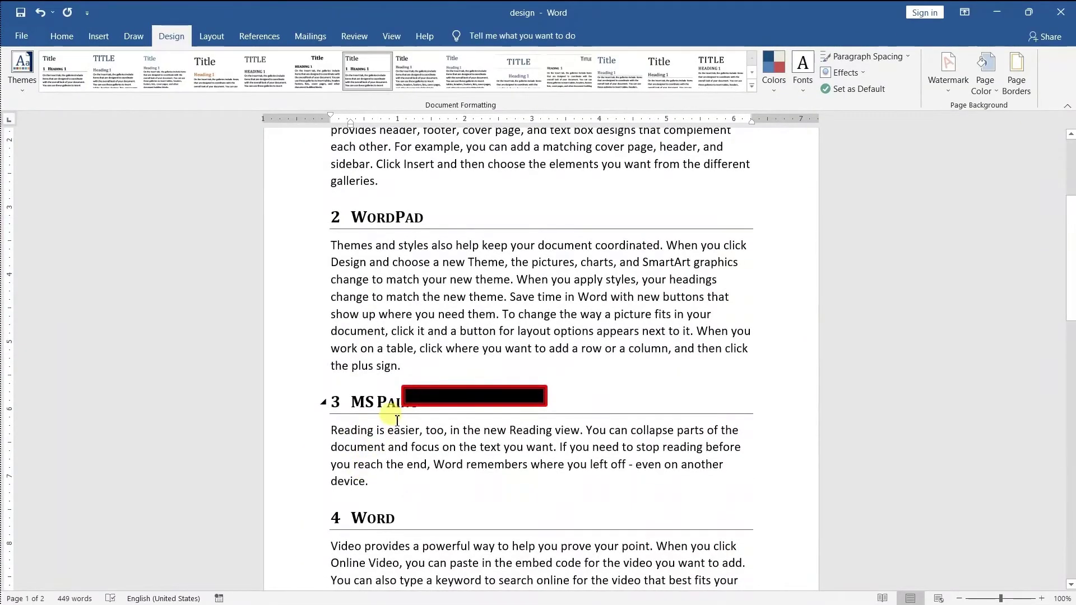
scroll(397, 421, "down", 2)
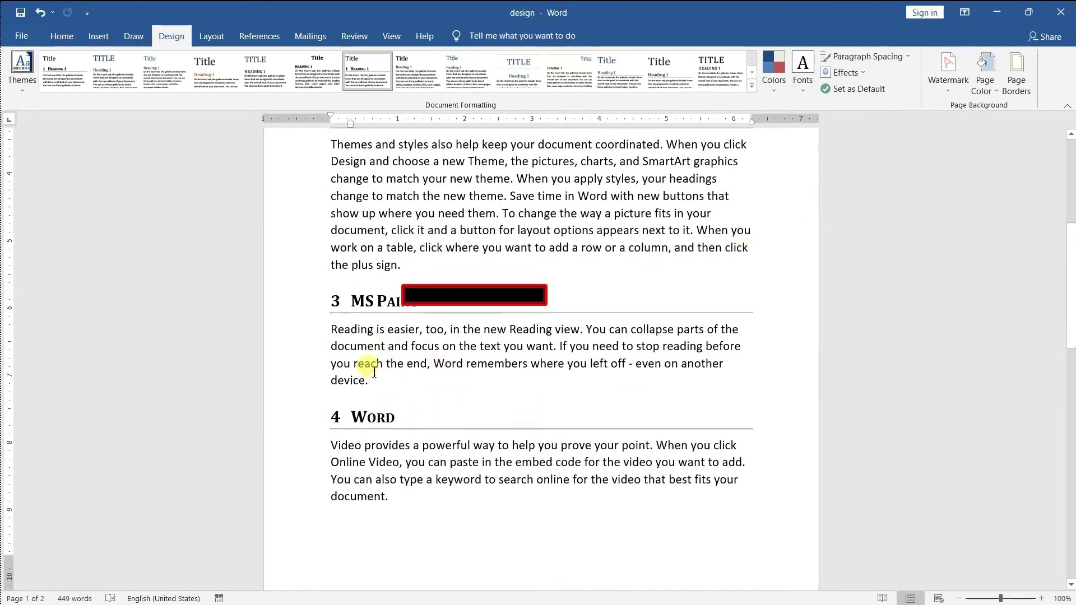
Collapse the MS Paint, Word, Excel, Advanced Excel, PowerPoint and WordPad sections, keeping Notepad expanded.
left_click(324, 303)
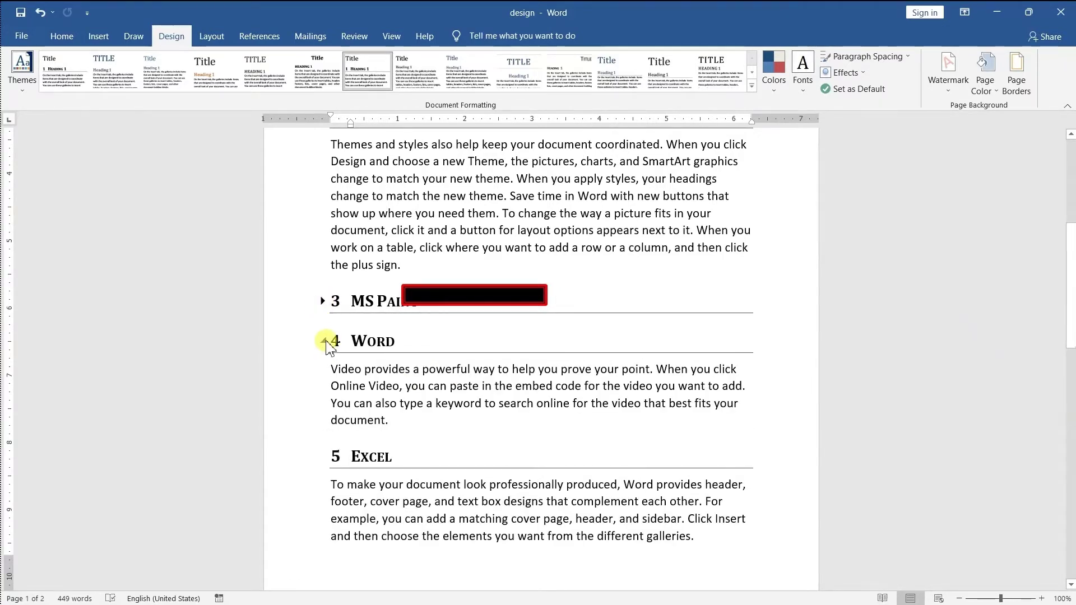
left_click(324, 340)
left_click(324, 381)
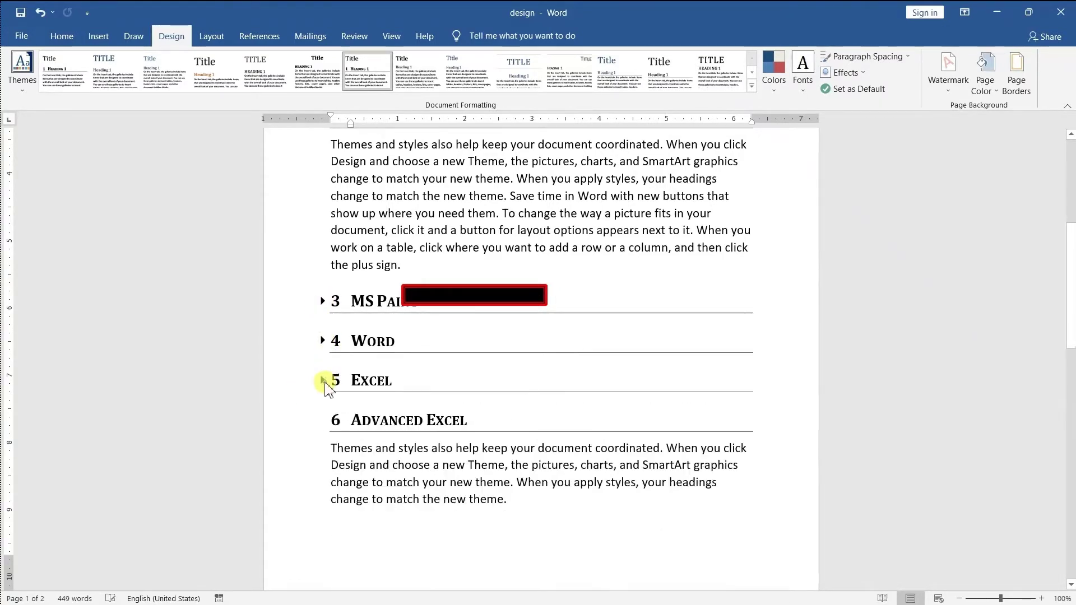
left_click(324, 421)
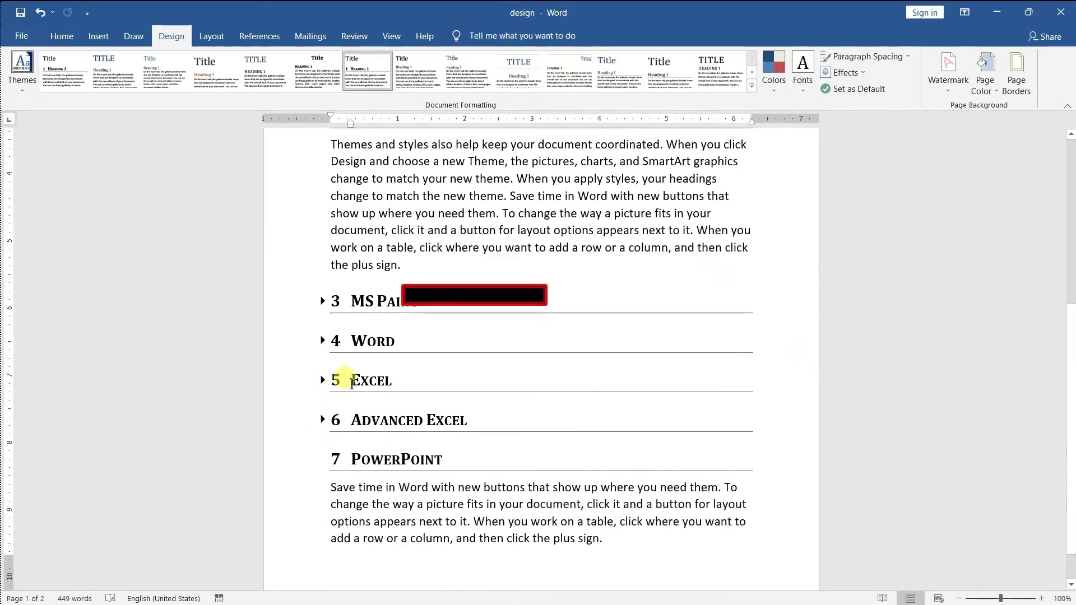
left_click(325, 460)
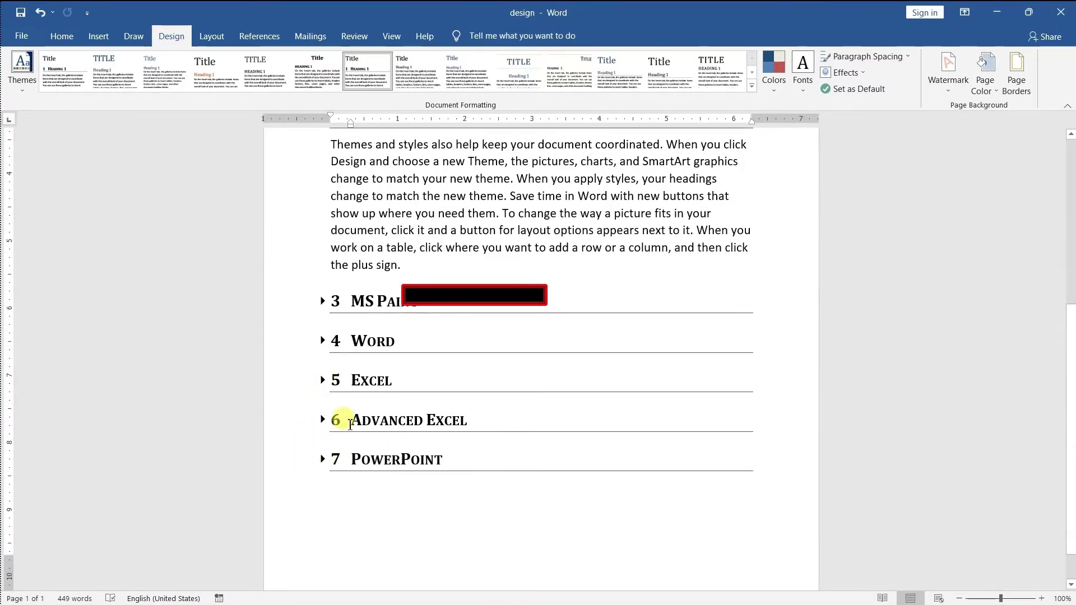
scroll(345, 418, "up", 4)
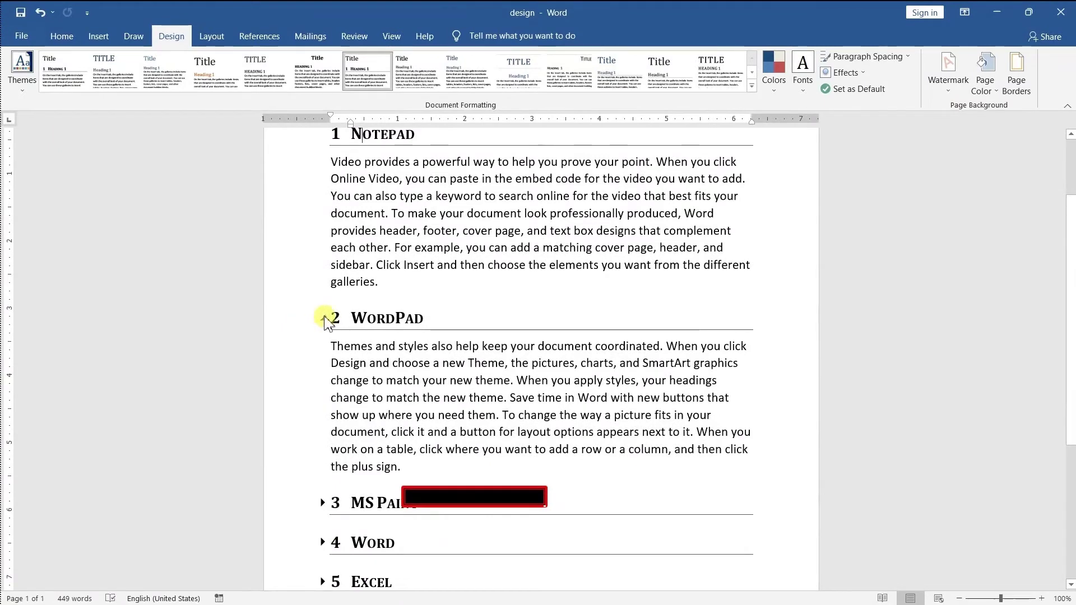
left_click(325, 319)
scroll(336, 360, "up", 3)
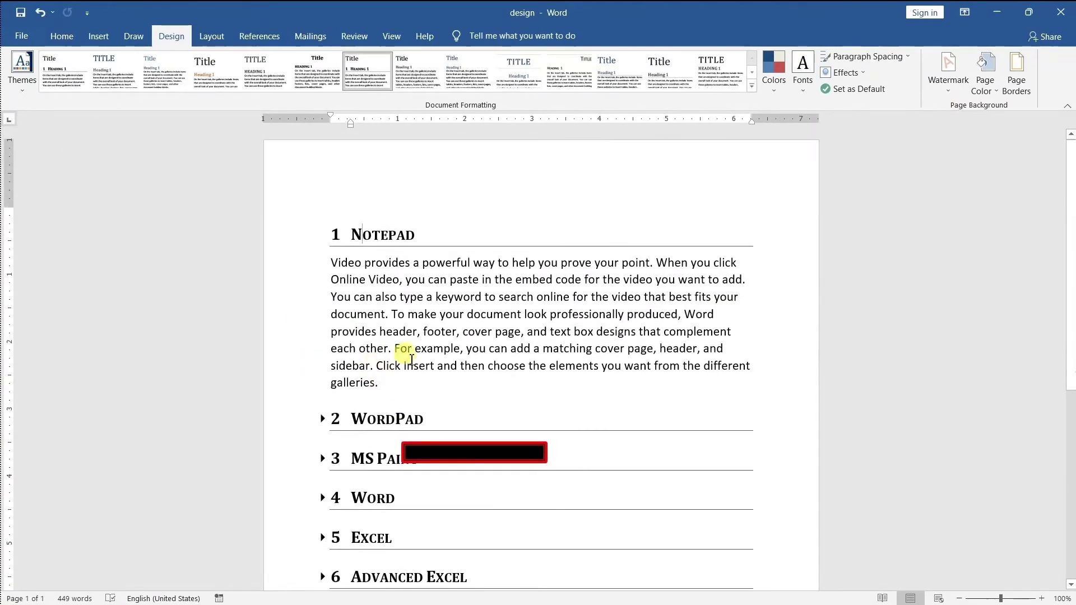
mouse_move(325, 135)
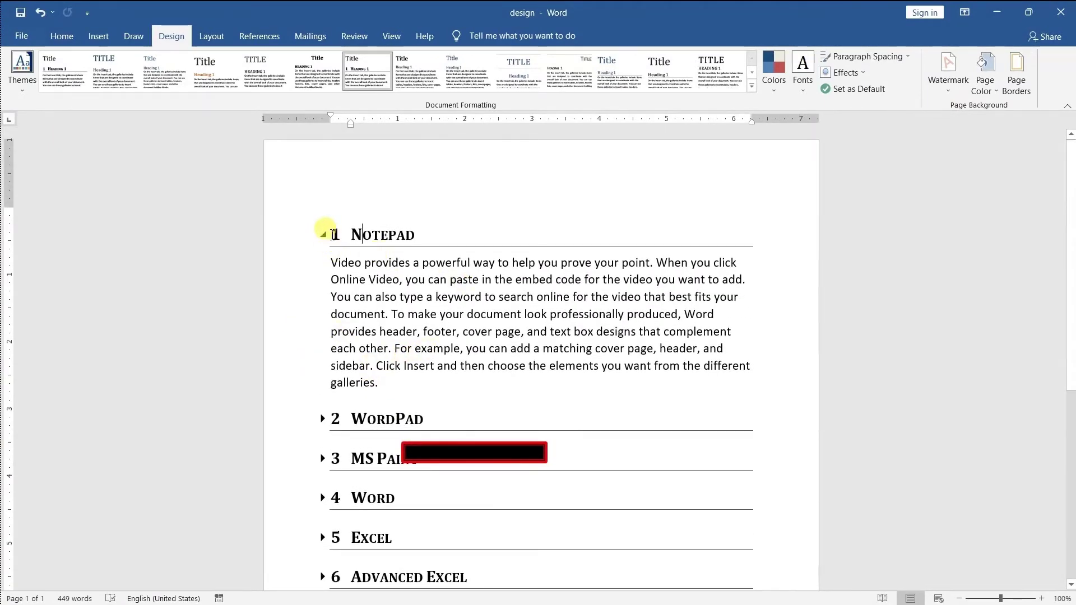
left_click(324, 237)
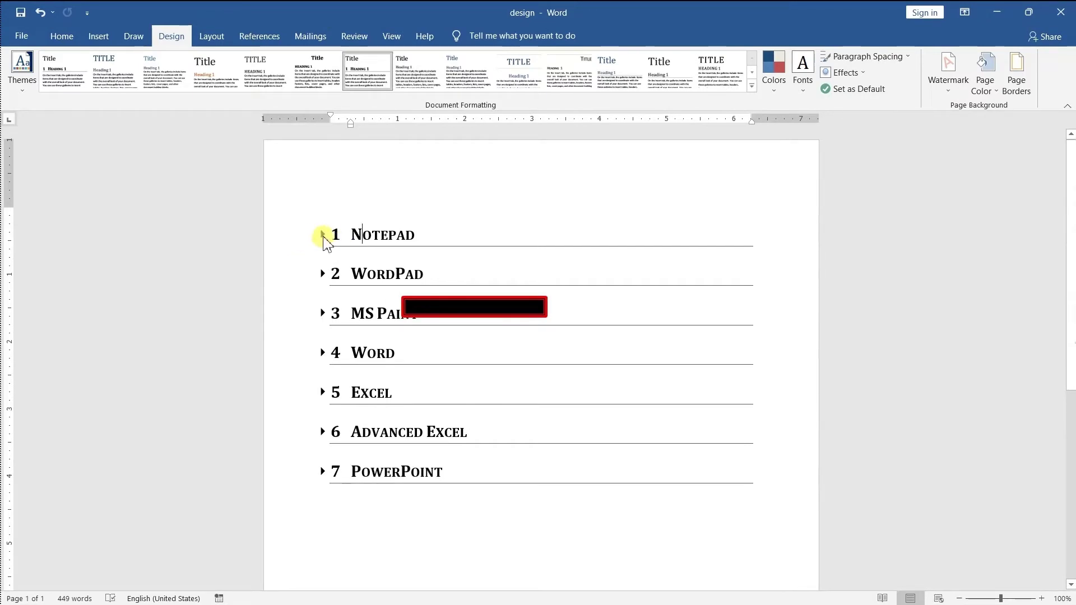
left_click(324, 237)
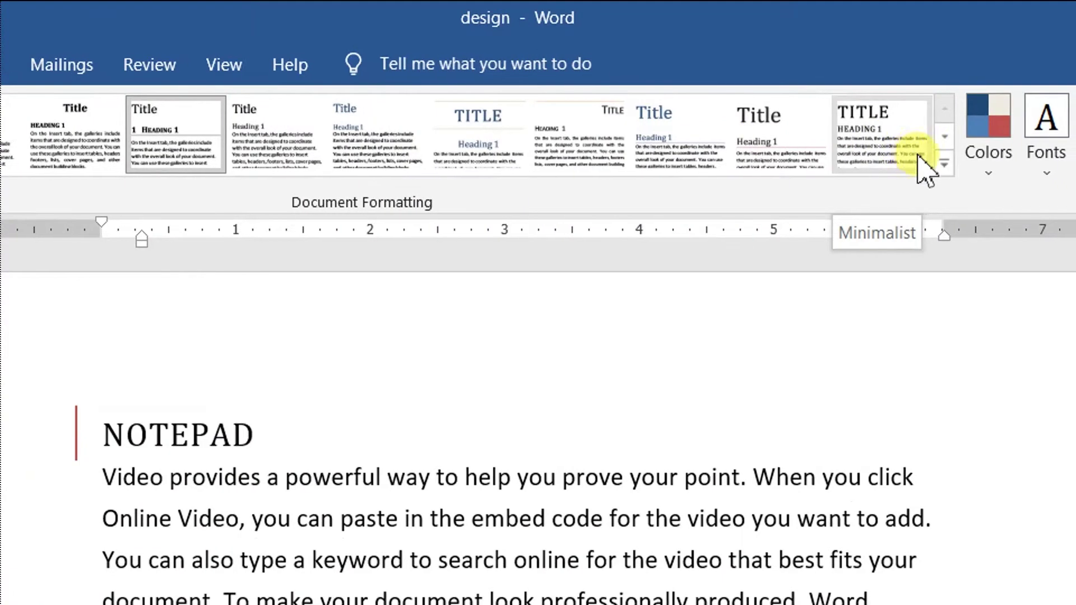
Keep the current style set unchanged and show the theme colour palettes such as Office and Grayscale.
left_click(914, 163)
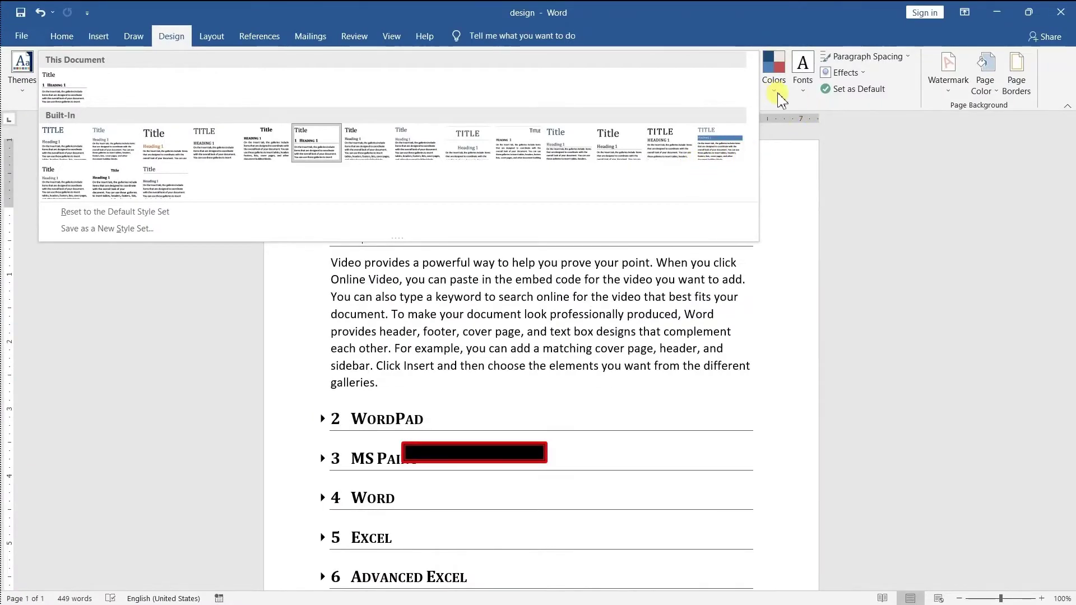
left_click(844, 158)
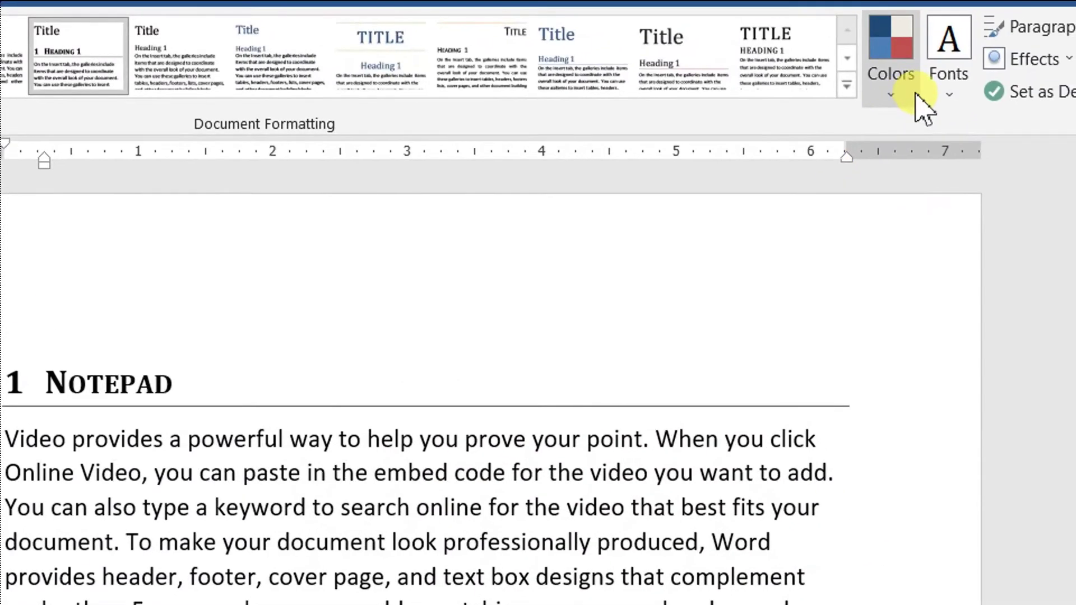
left_click(900, 98)
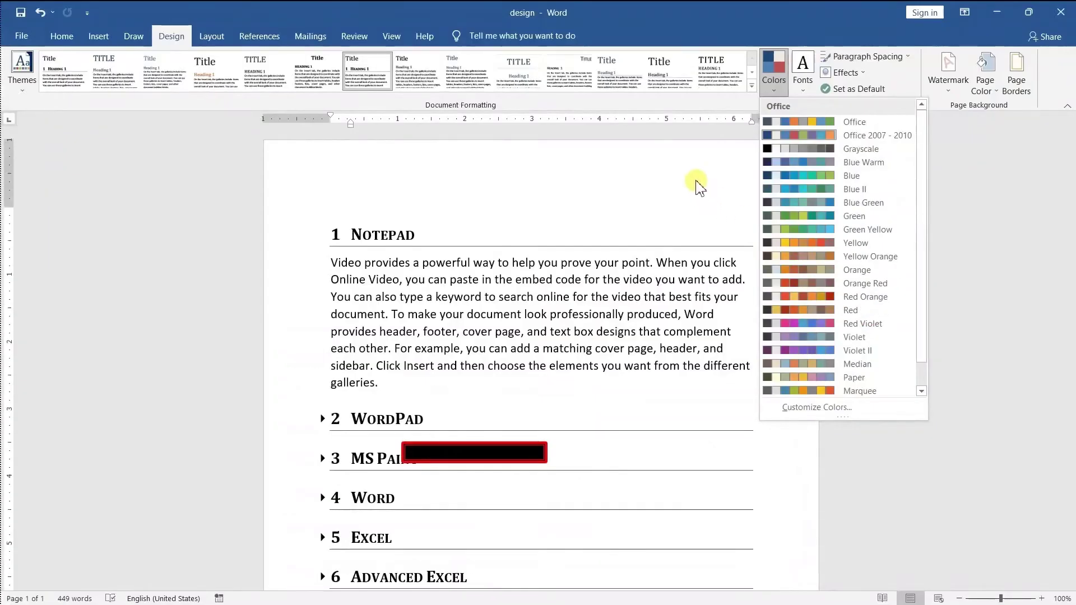
Apply the Word style set, making headings unnumbered blue-grey titles like 'Notepad'.
left_click(696, 181)
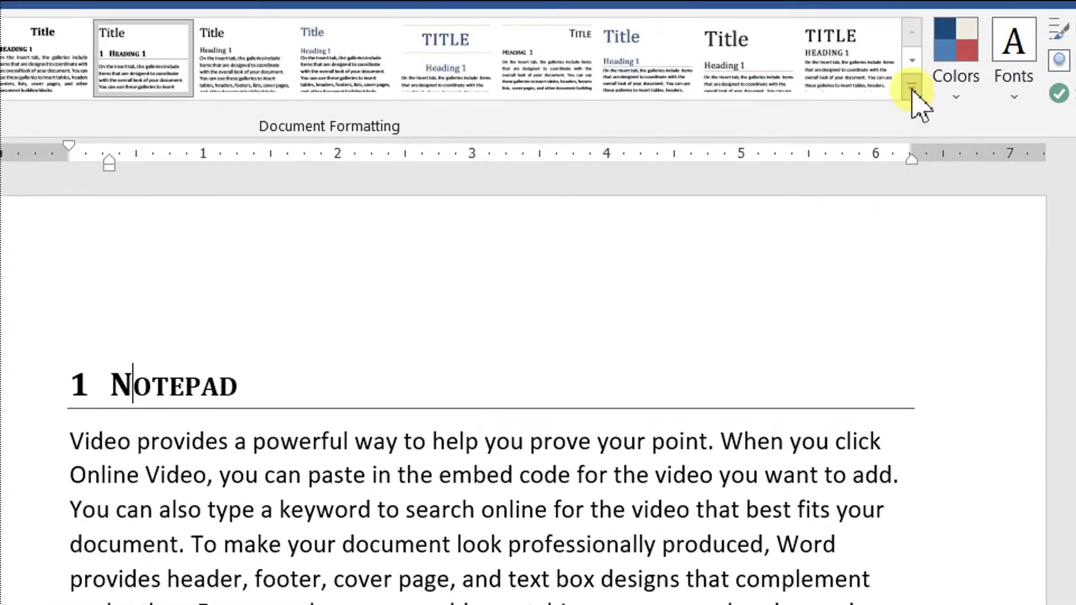
left_click(751, 85)
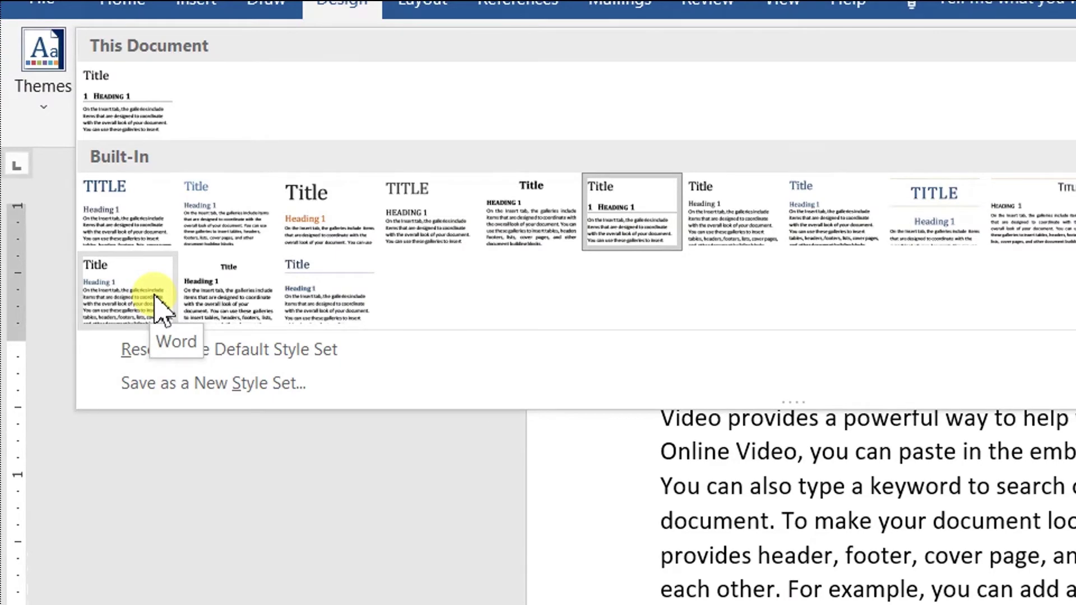
left_click(160, 307)
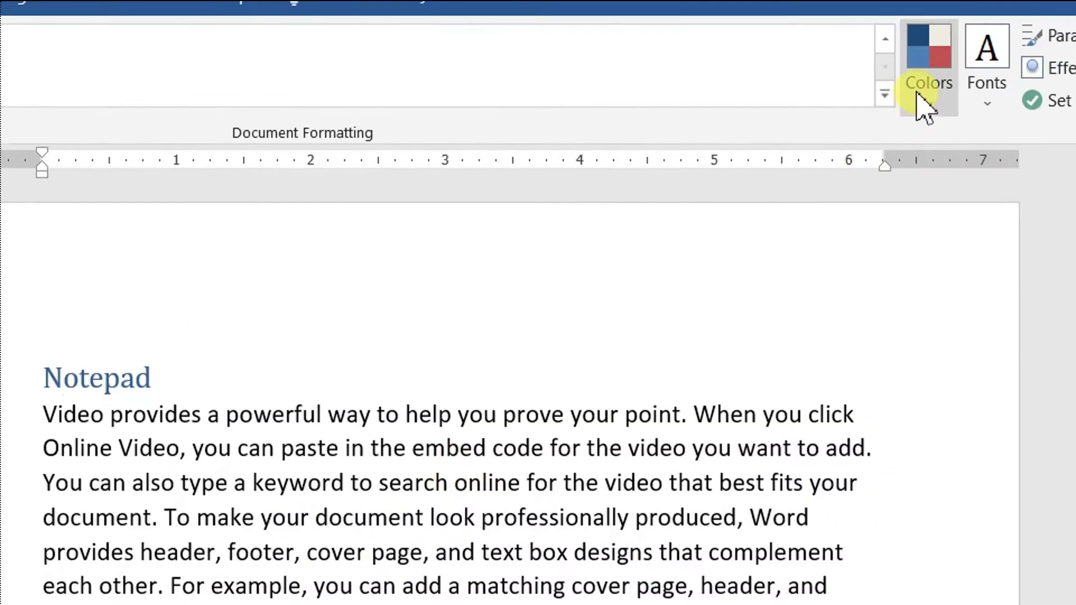
Change the theme colours to the Yellow Orange palette, turning headings golden brown.
left_click(774, 81)
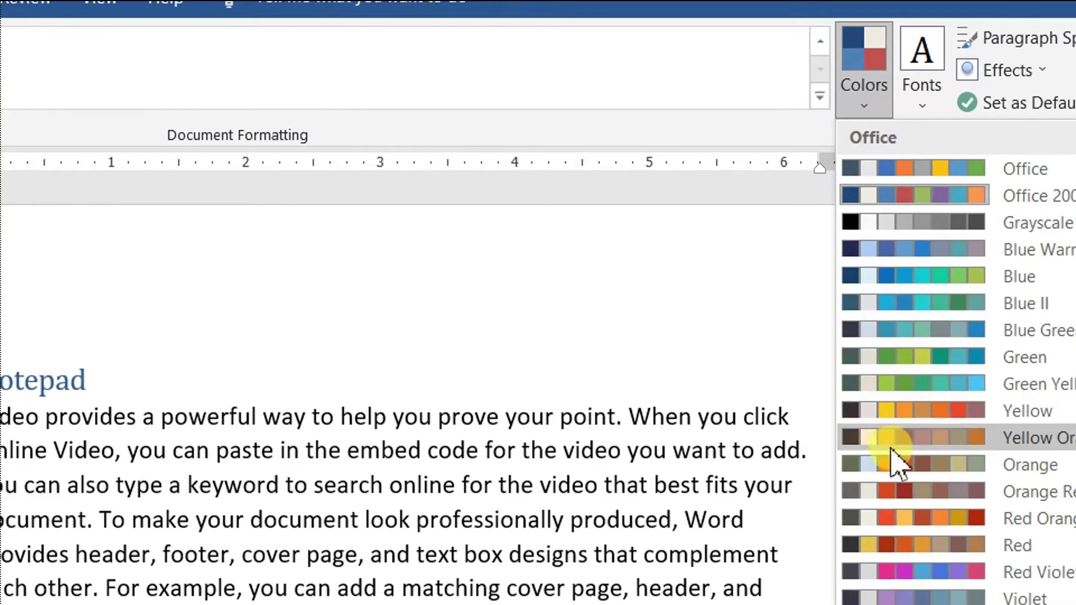
left_click(892, 447)
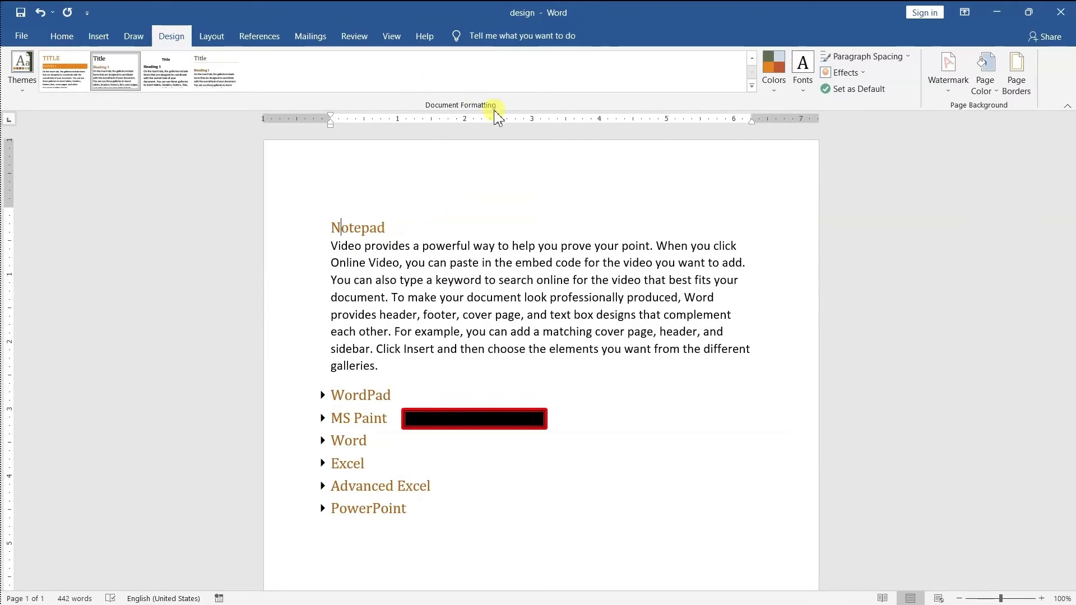
mouse_move(176, 151)
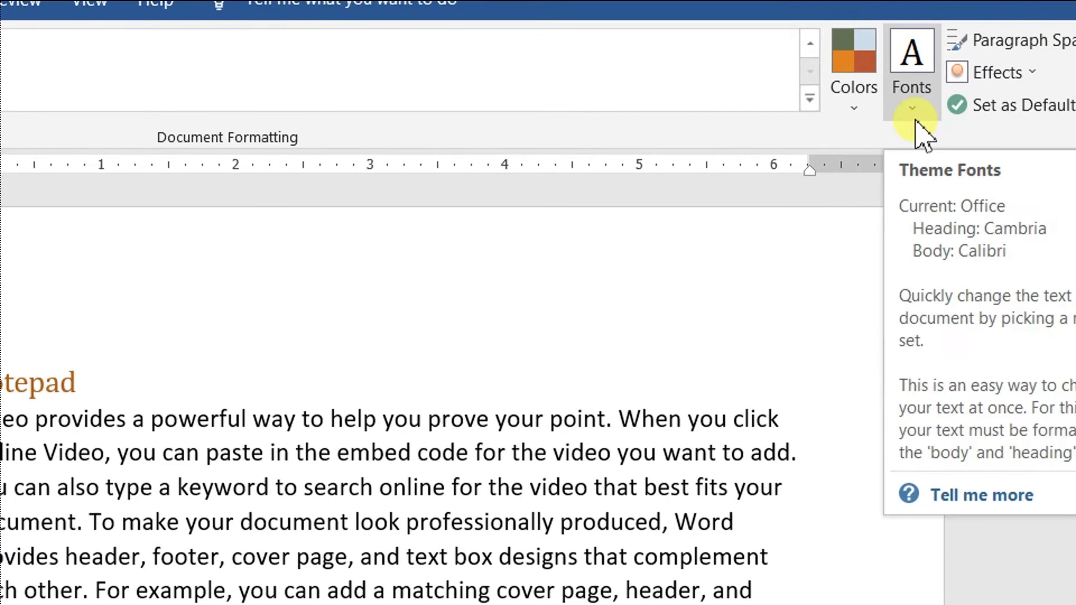
Set the theme fonts to Arial and expand the WordPad section to show its text.
left_click(916, 119)
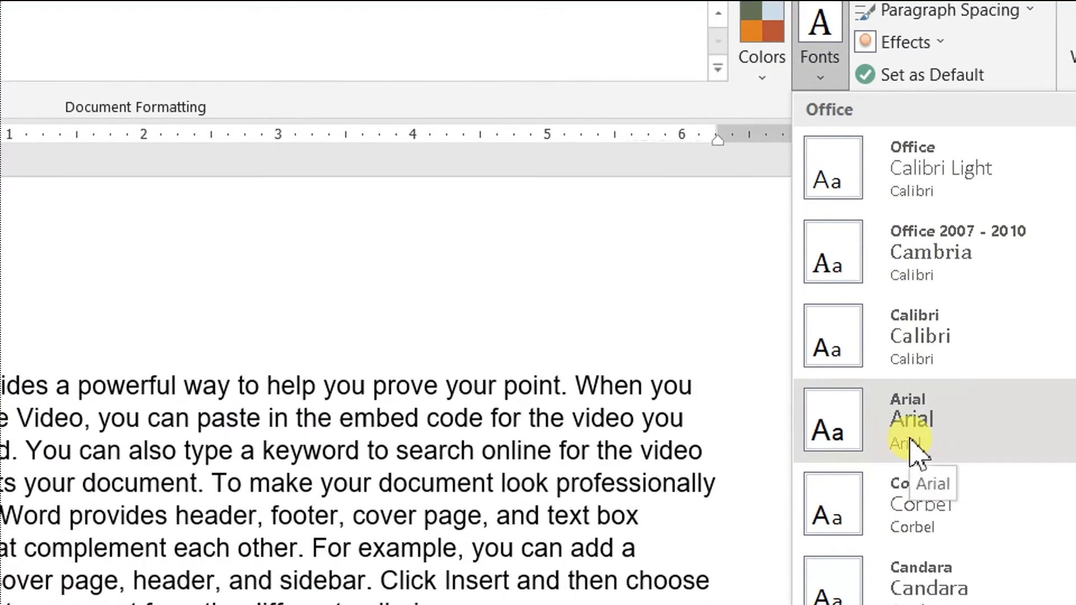
left_click(909, 441)
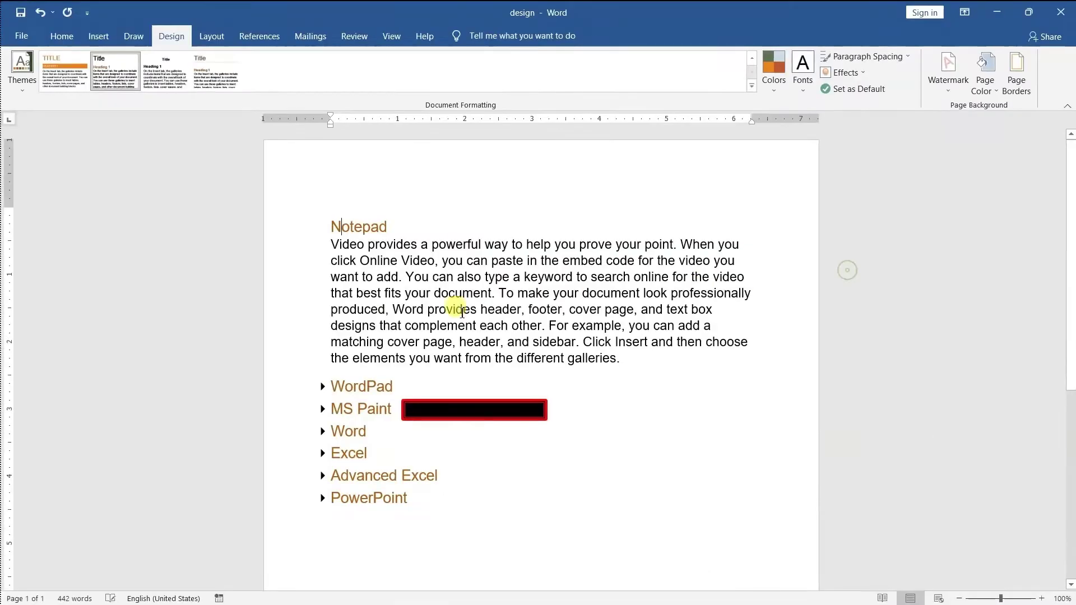
left_click(337, 217)
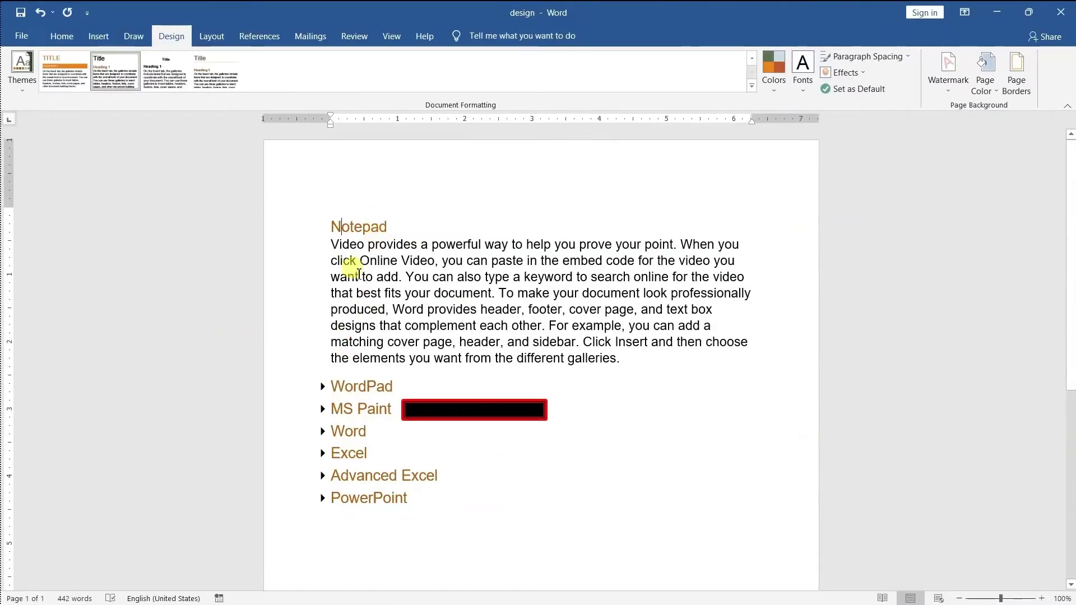
left_click(322, 387)
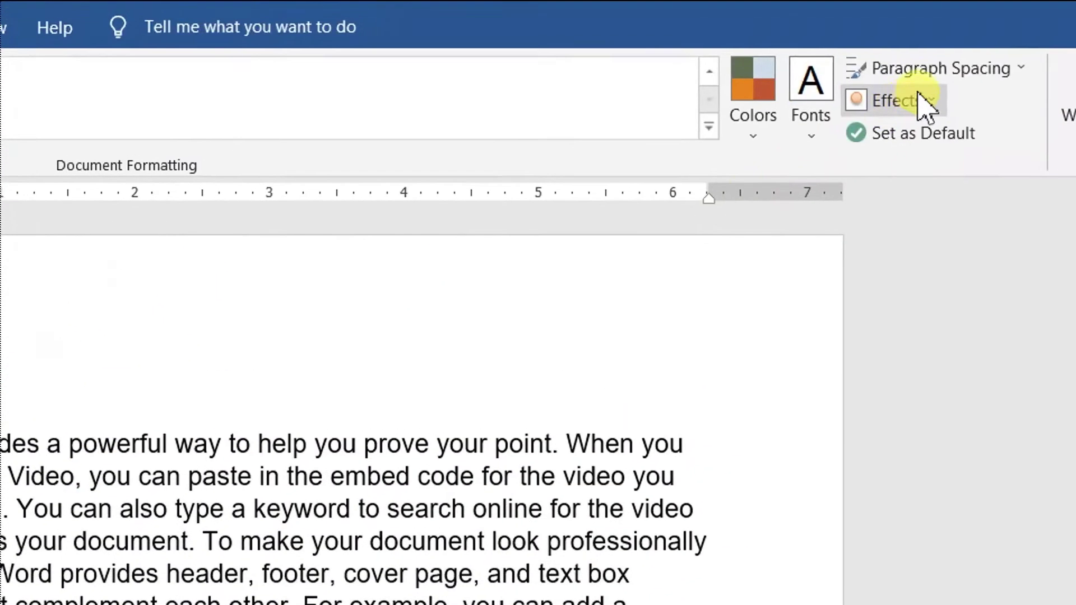
Try Compact paragraph spacing, then settle on Relaxed spacing for the document.
left_click(829, 102)
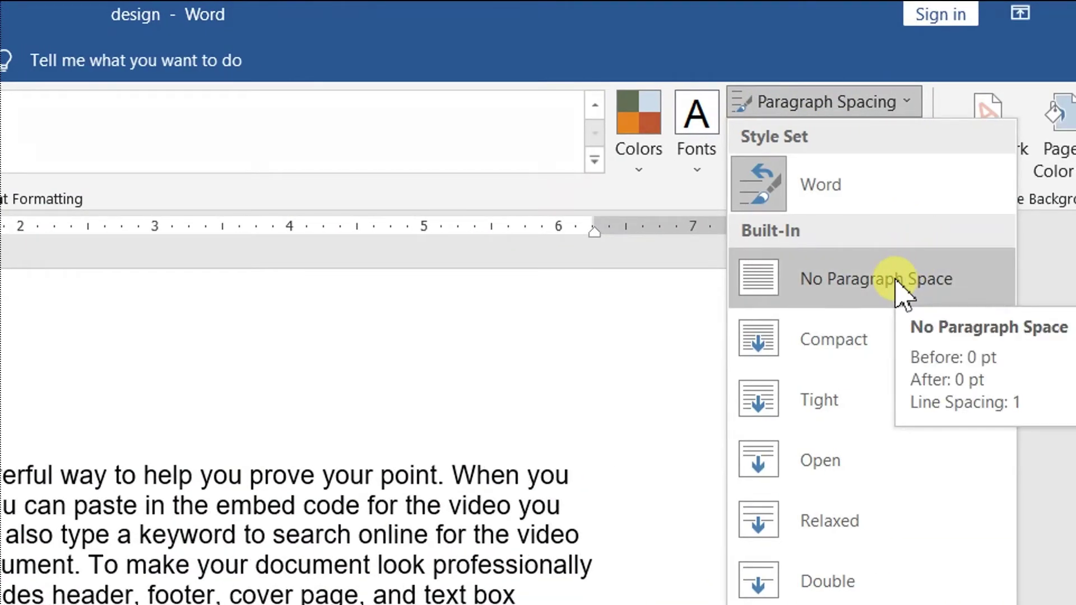
left_click(847, 343)
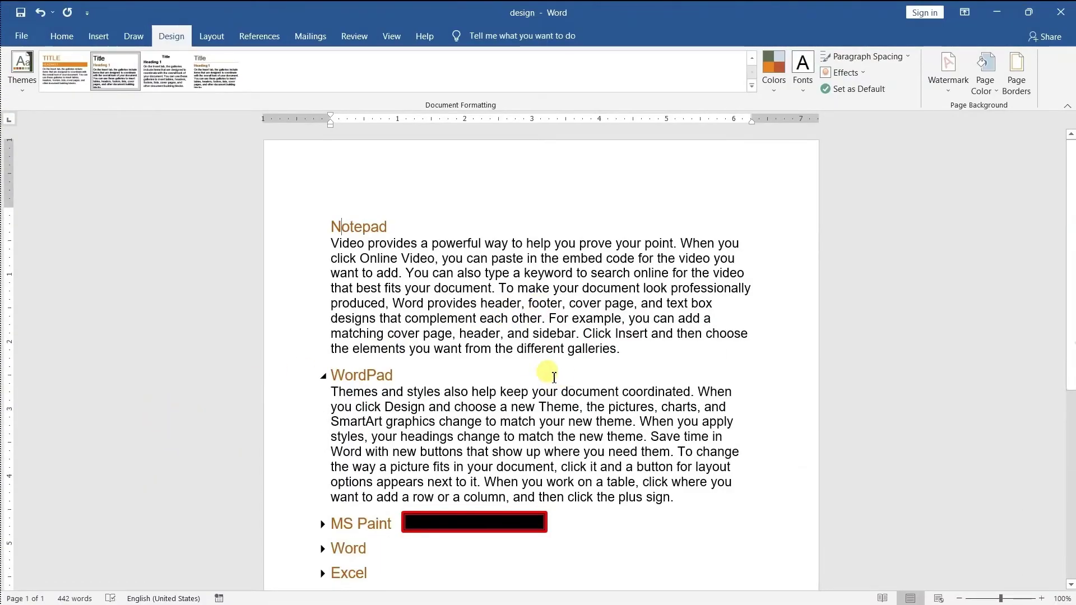
left_click(473, 289)
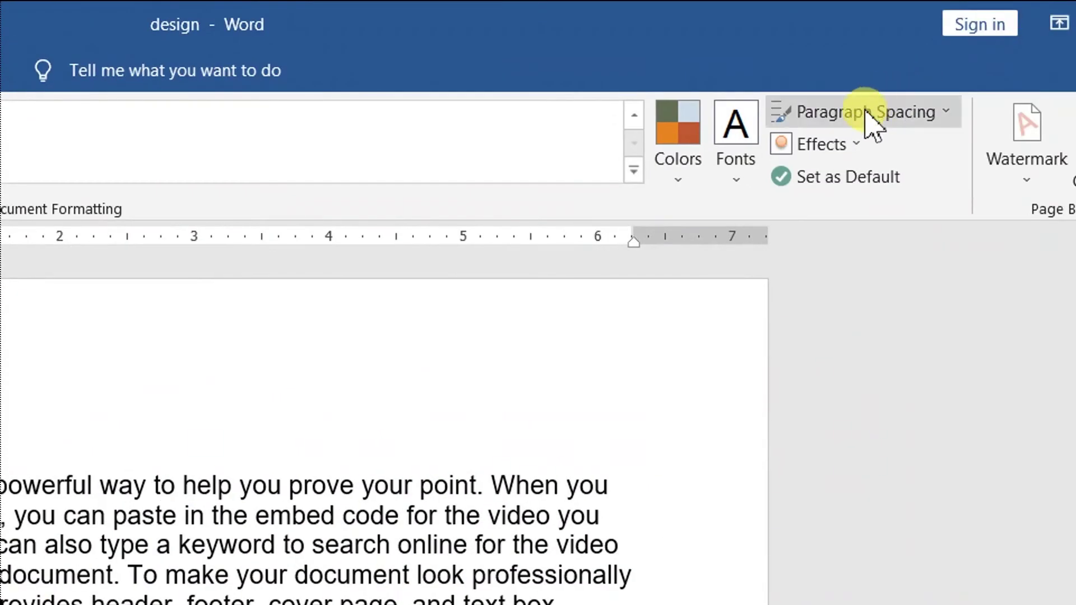
left_click(868, 57)
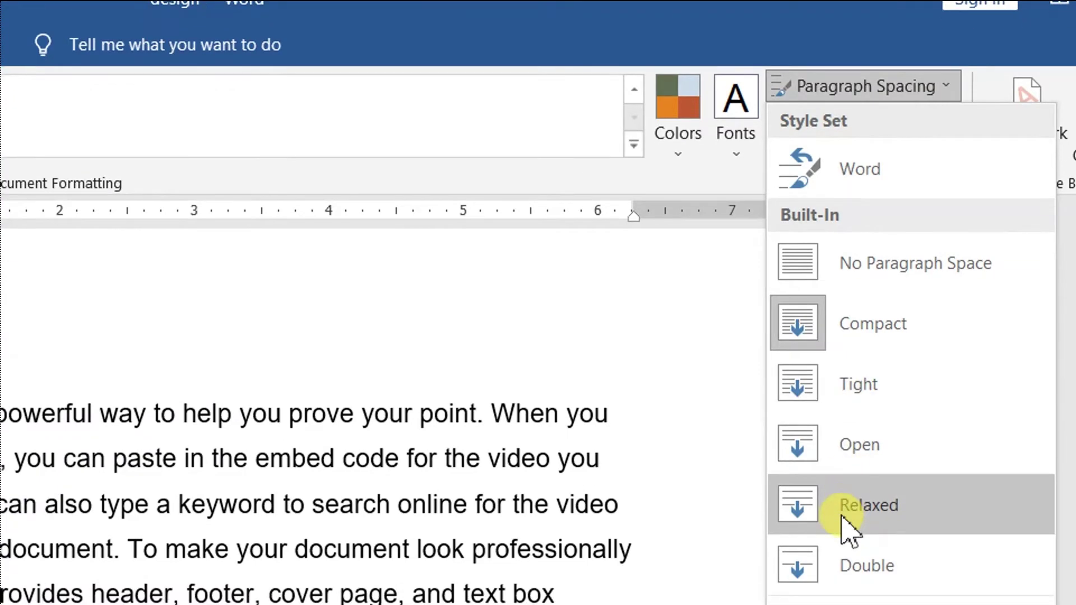
left_click(846, 515)
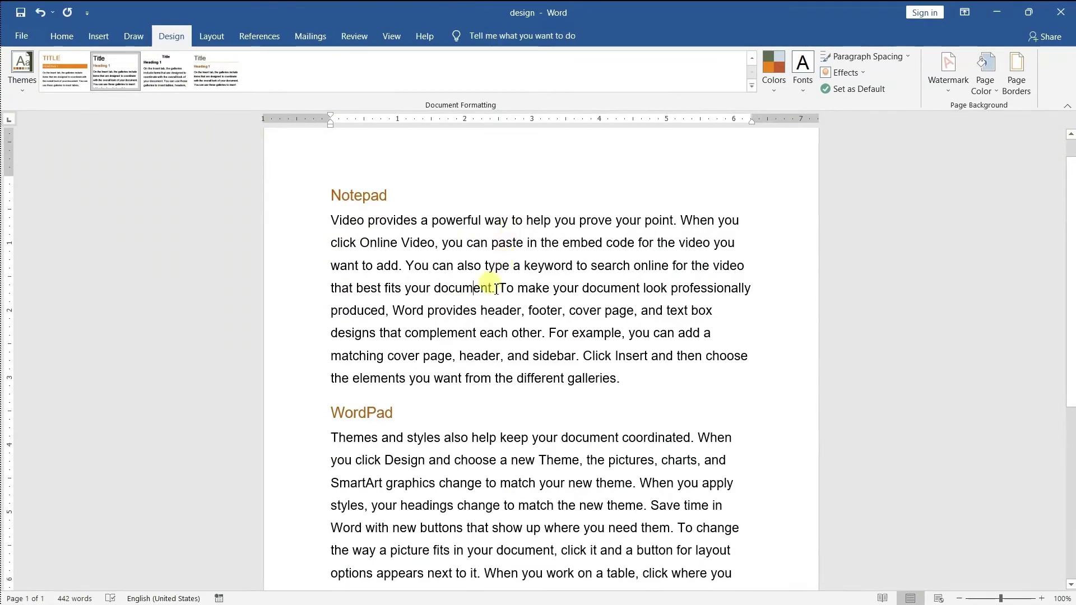
scroll(474, 415, "down", 3)
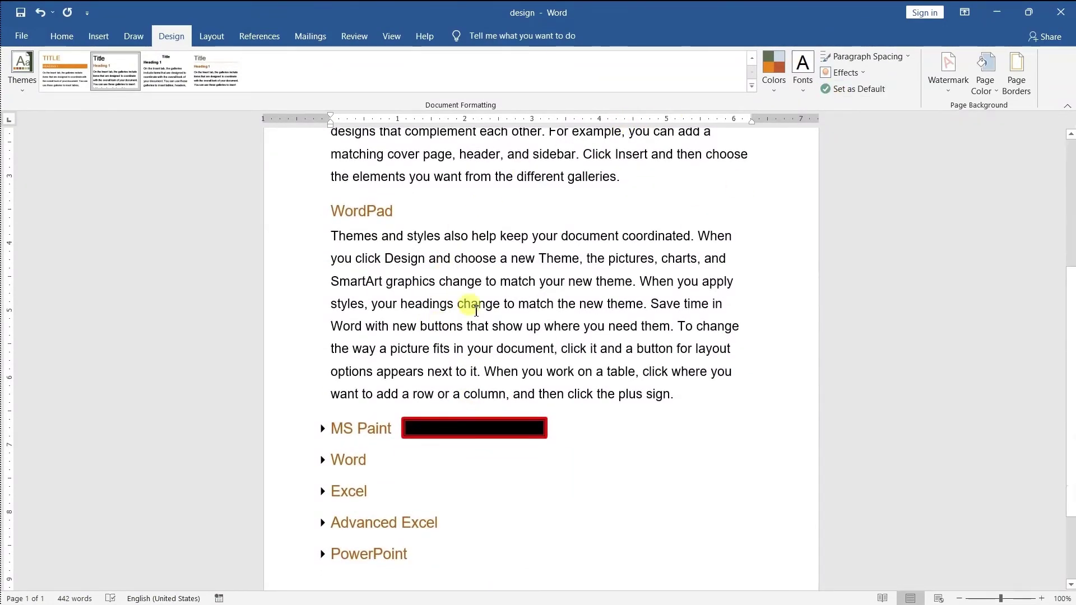
scroll(547, 305, "up", 3)
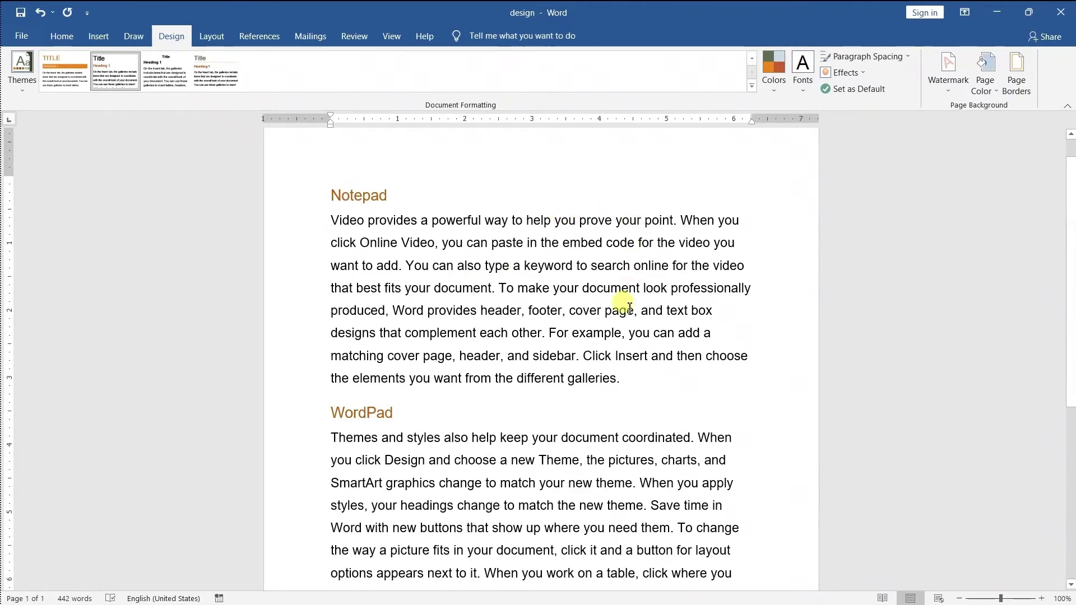
Apply a compact Paragraph Spacing option so body lines sit tight under each heading.
left_click_drag(630, 383, 321, 217)
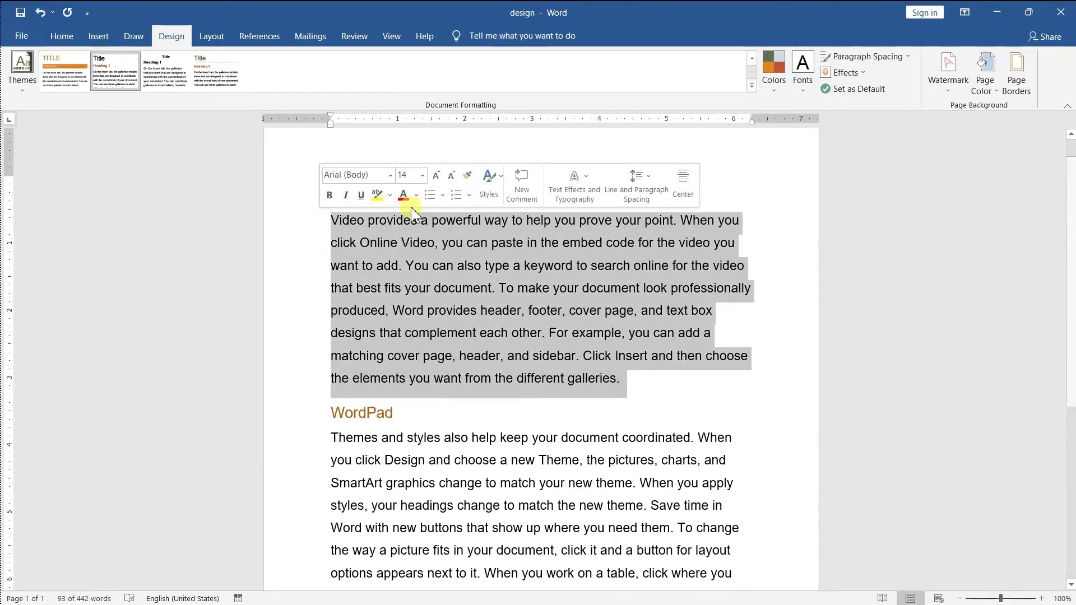
left_click(398, 266)
left_click(300, 185)
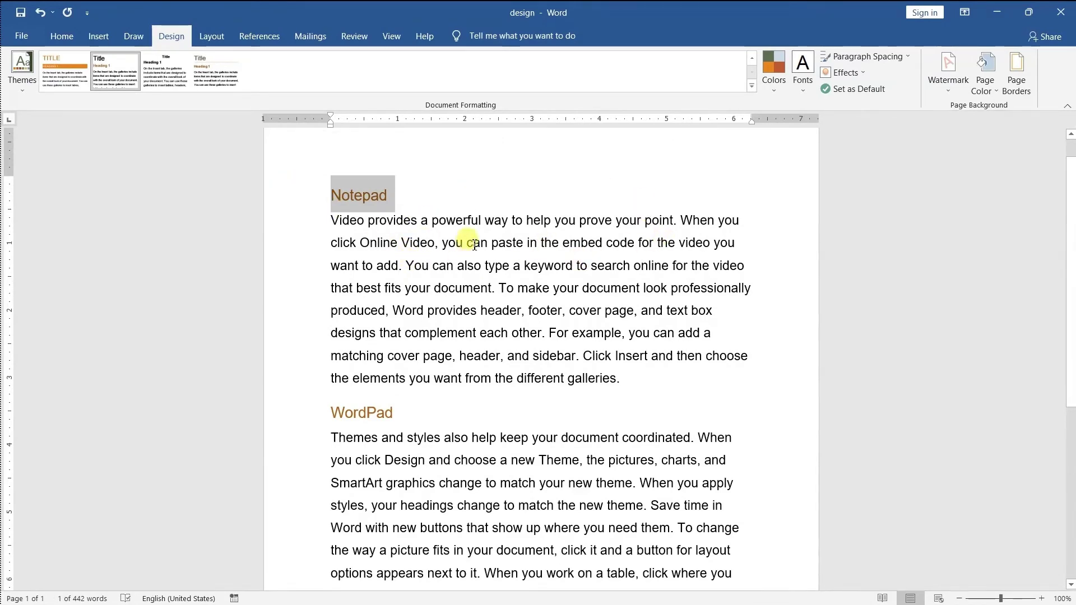
left_click(448, 268)
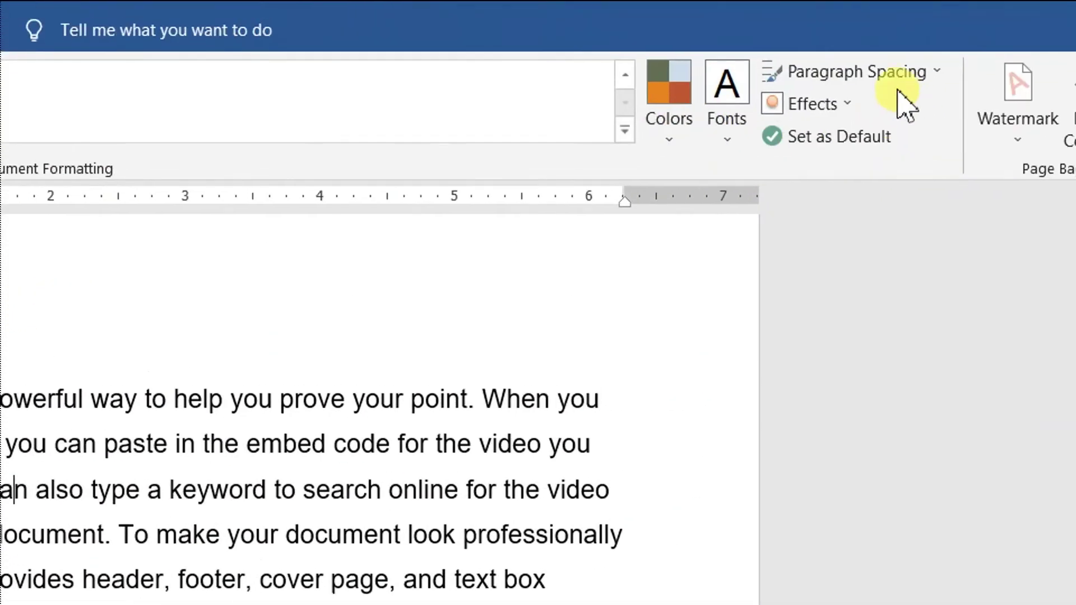
left_click(897, 90)
left_click(872, 167)
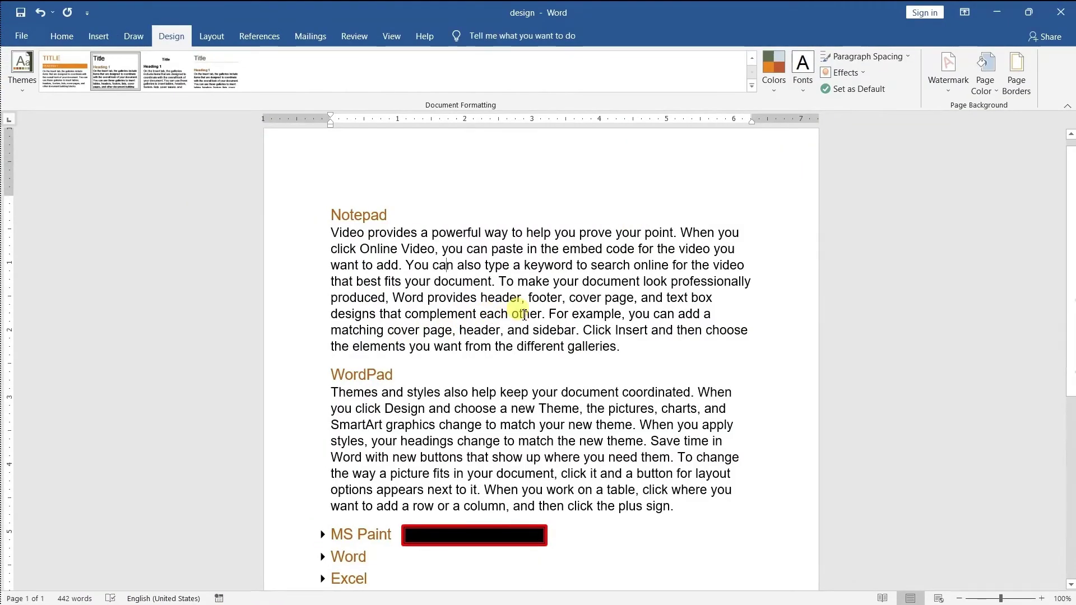
scroll(497, 327, "down", 3)
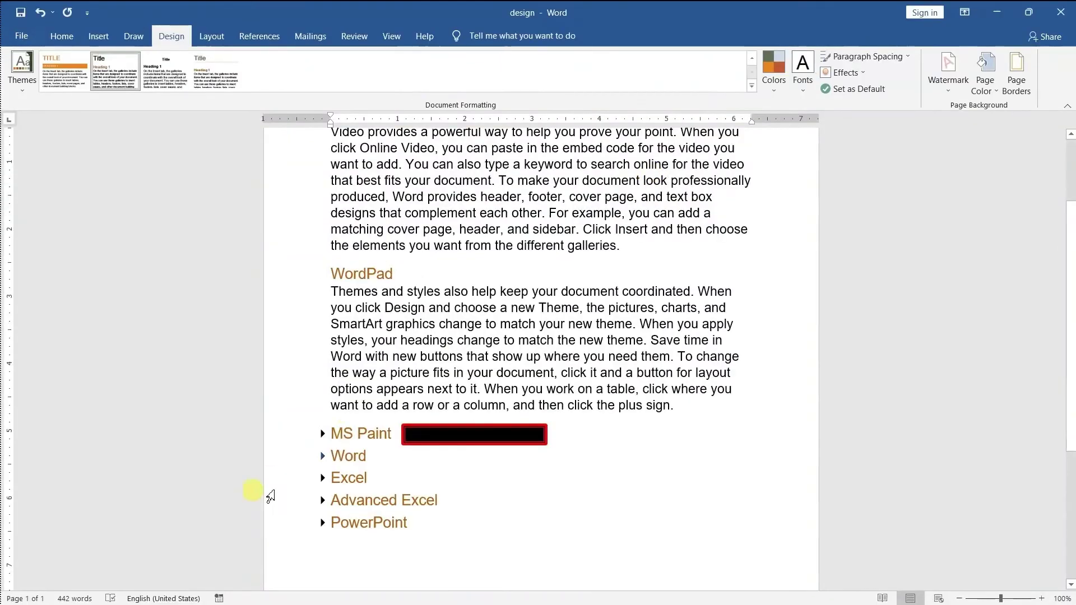
scroll(263, 465, "down", 2)
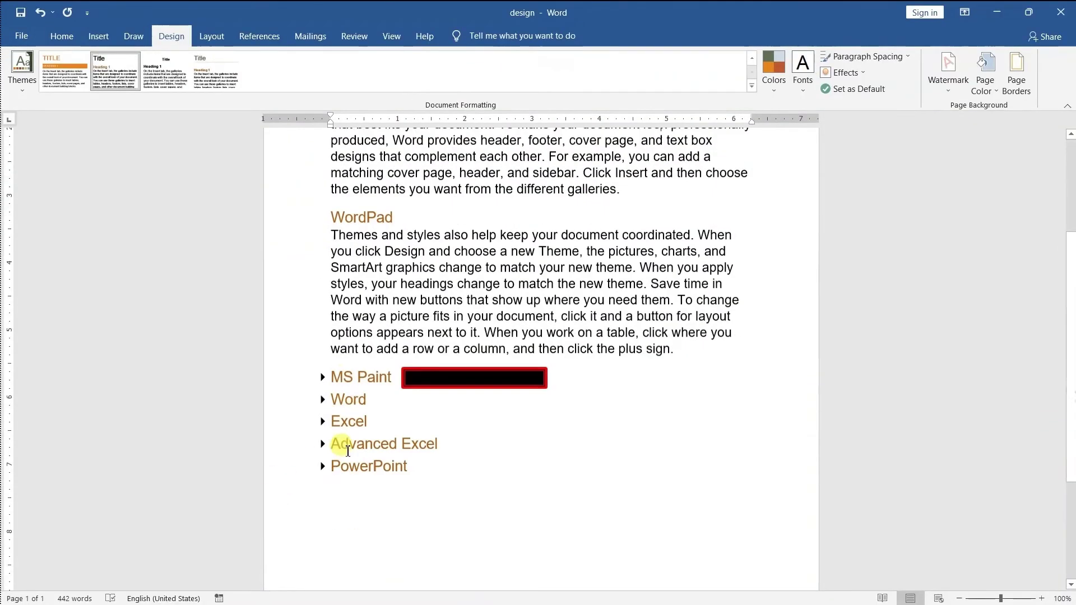
scroll(319, 437, "down", 3)
left_click(474, 199)
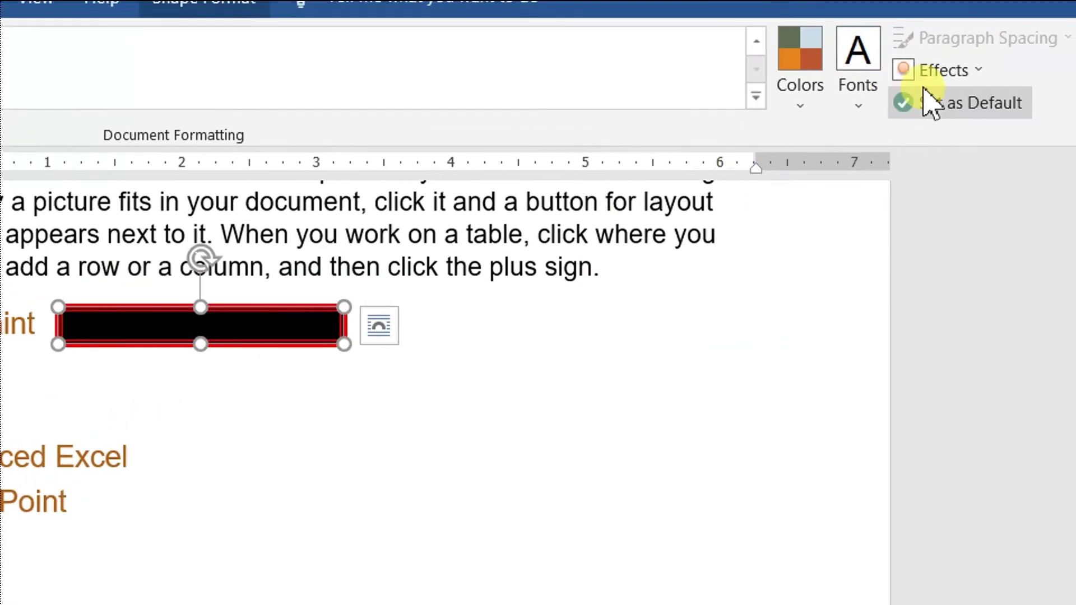
left_click(936, 72)
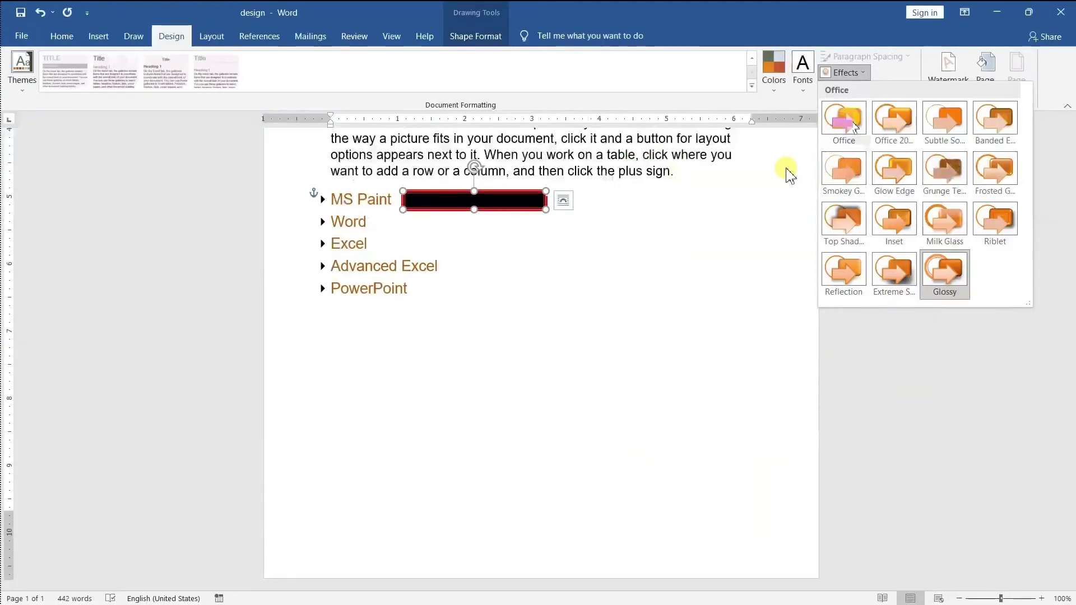
left_click(784, 169)
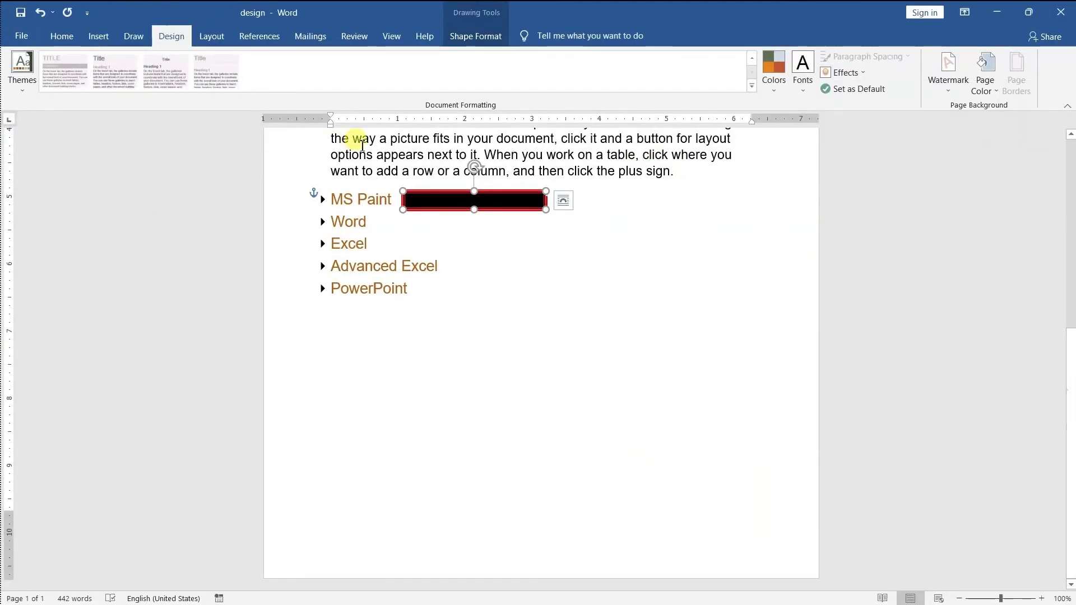
left_click(462, 235)
scroll(448, 234, "up", 4)
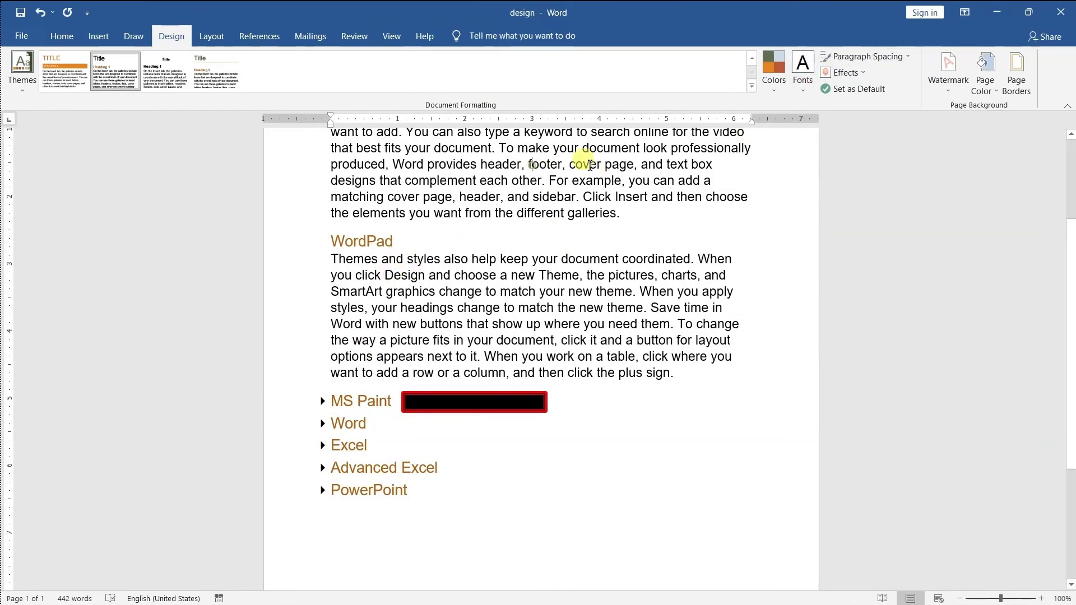
Apply Double paragraph spacing to the whole document from the Design tab.
scroll(418, 296, "up", 3)
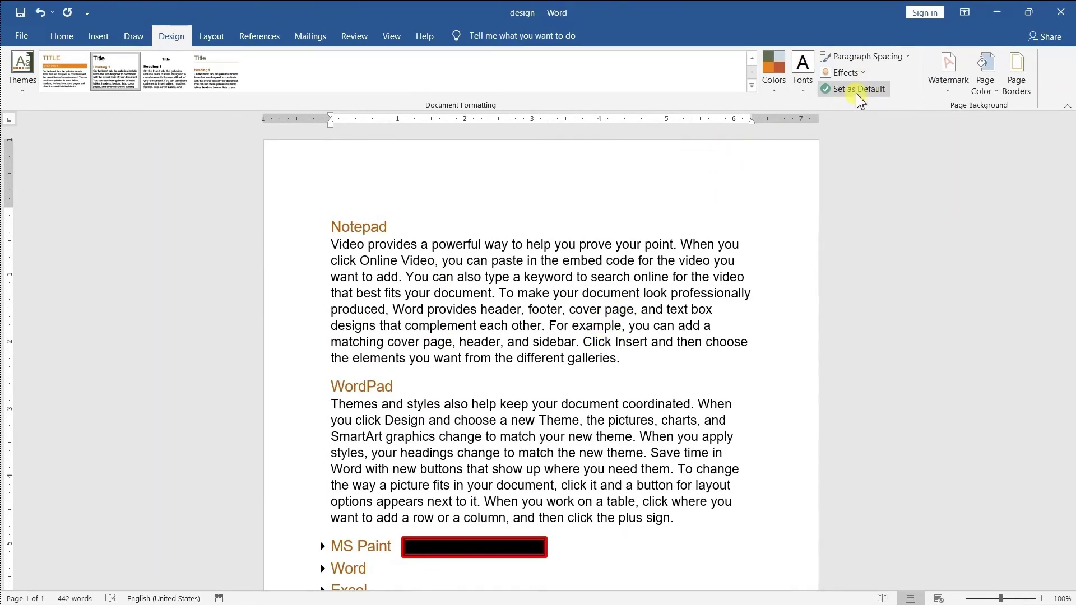
mouse_move(358, 227)
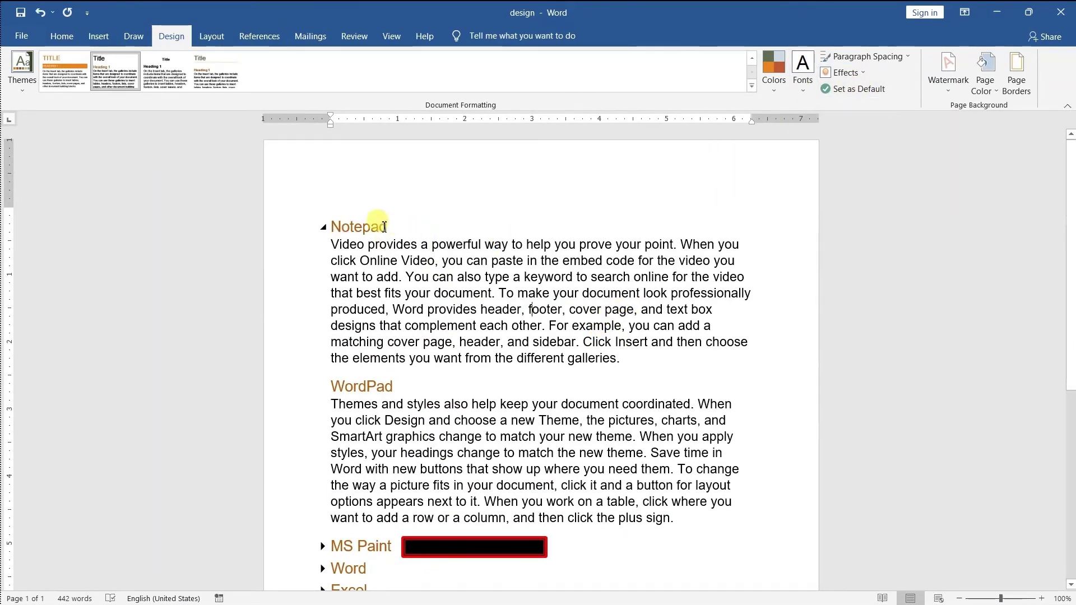
double_click(371, 227)
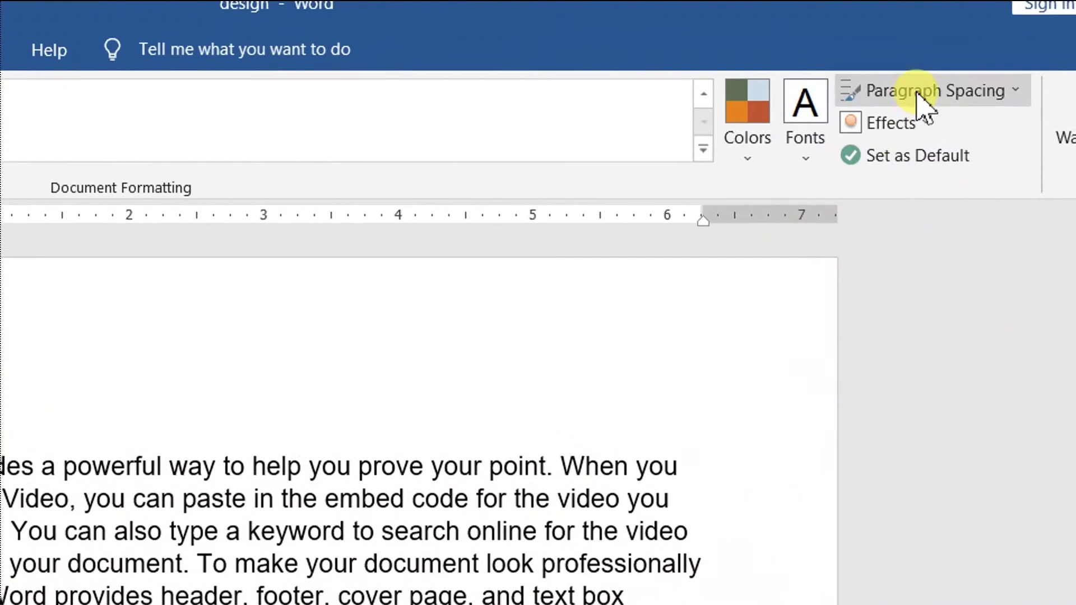
left_click(864, 58)
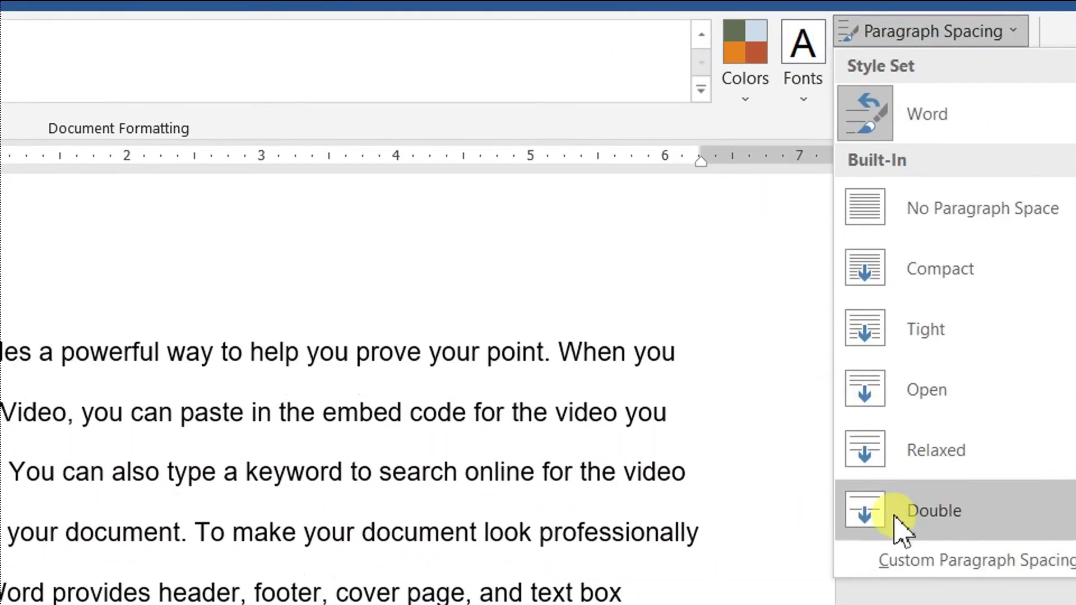
left_click(896, 571)
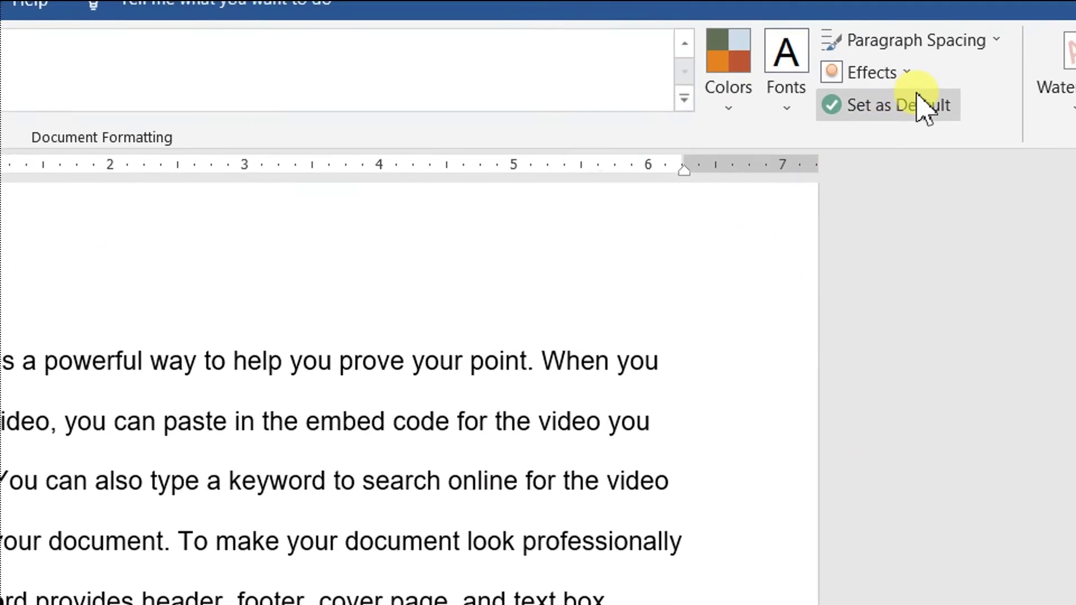
Save the Arial, golden-brown, Double-spaced design as the default for new blank documents.
left_click(963, 53)
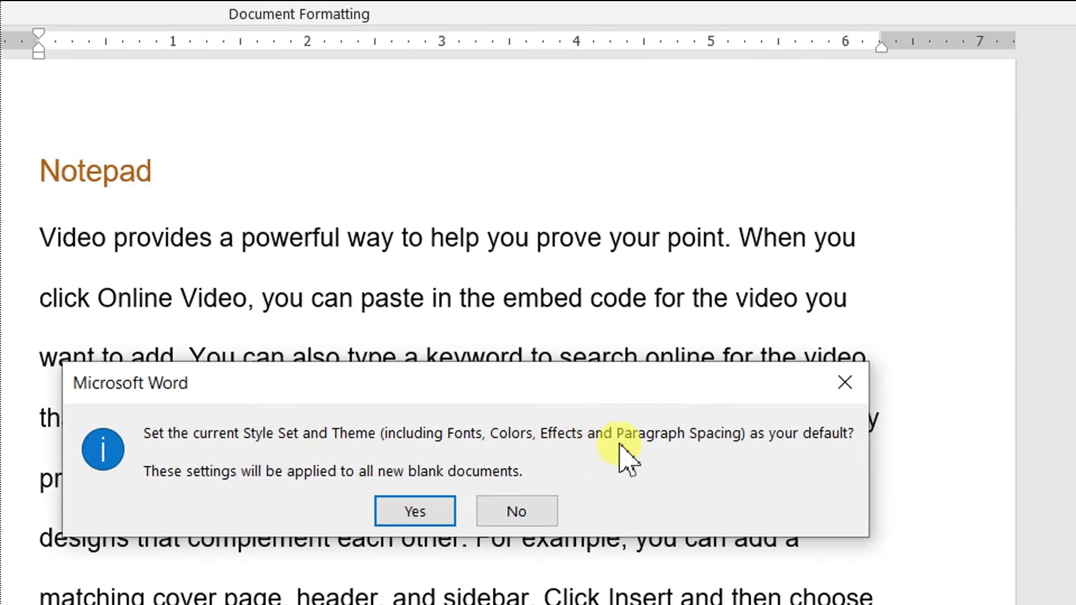
left_click(412, 511)
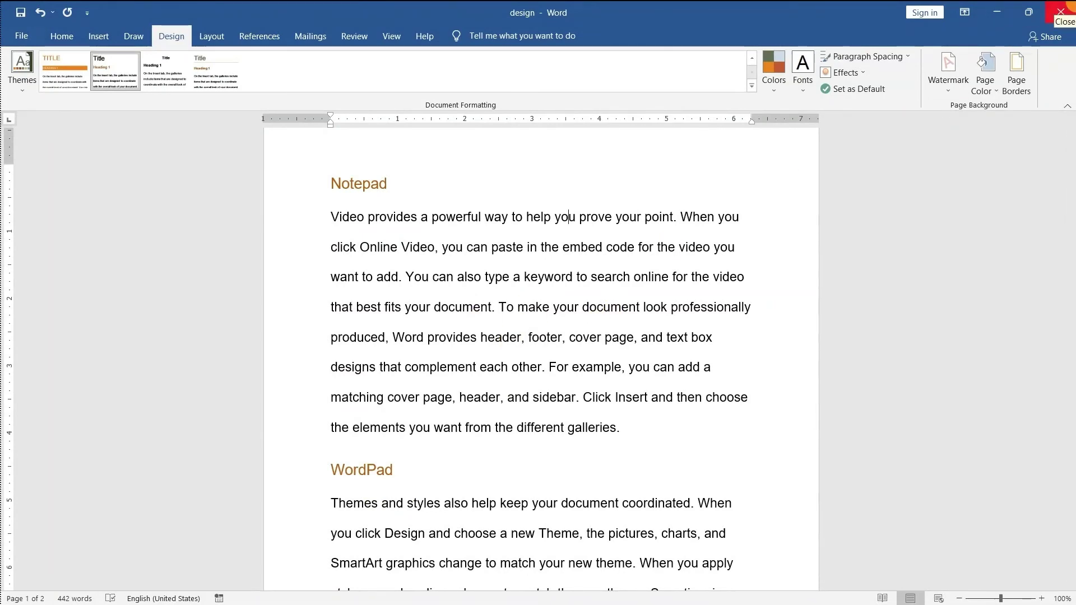
Close the design document without saving, then relaunch Word with a new blank document.
left_click(1060, 11)
left_click(535, 342)
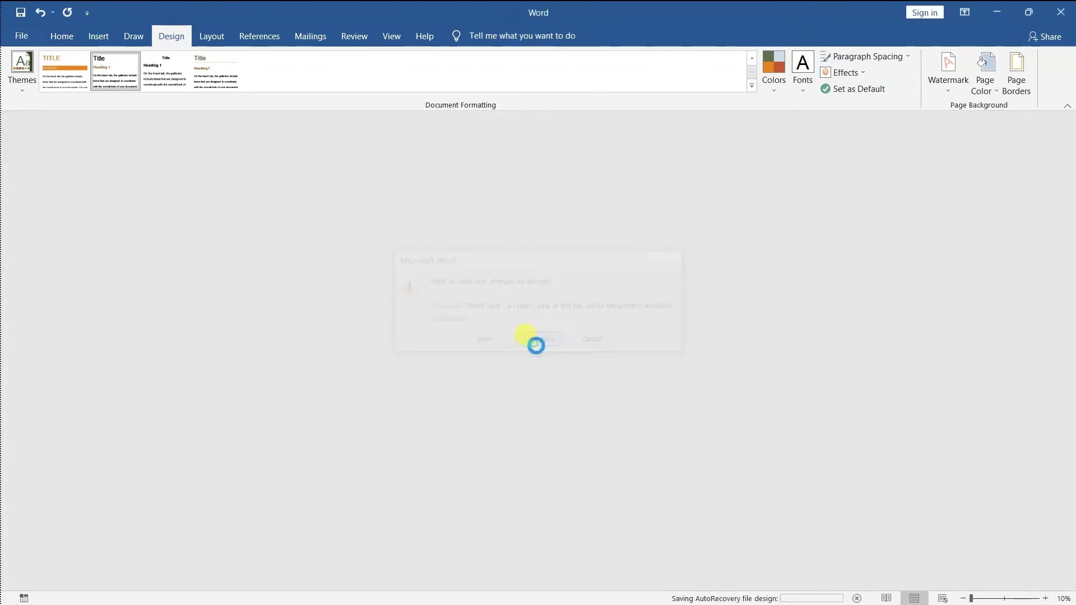
key("super")
type("w")
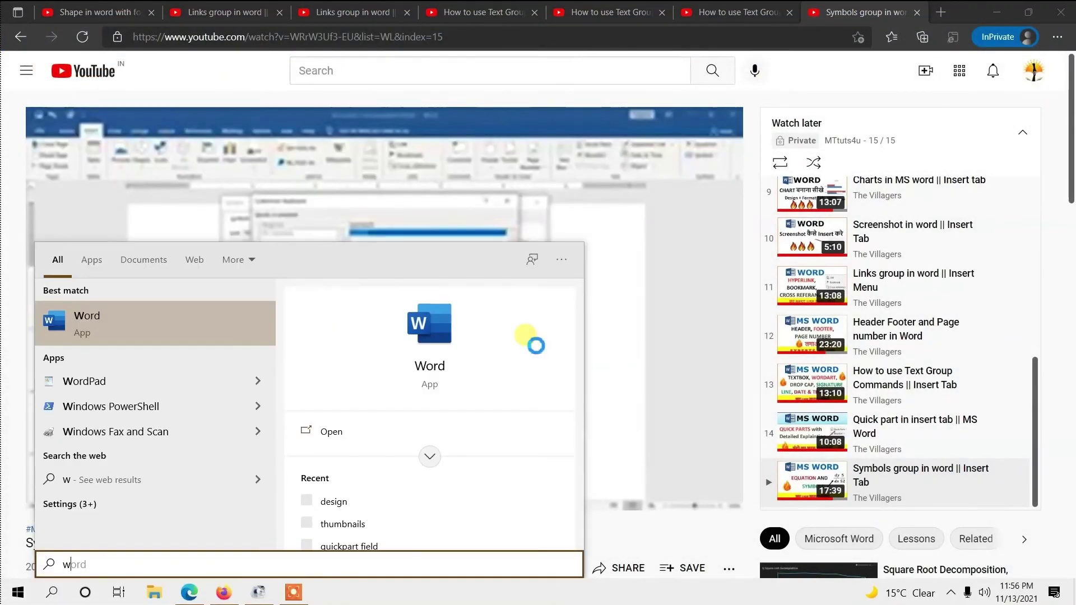
type("or")
key("Return")
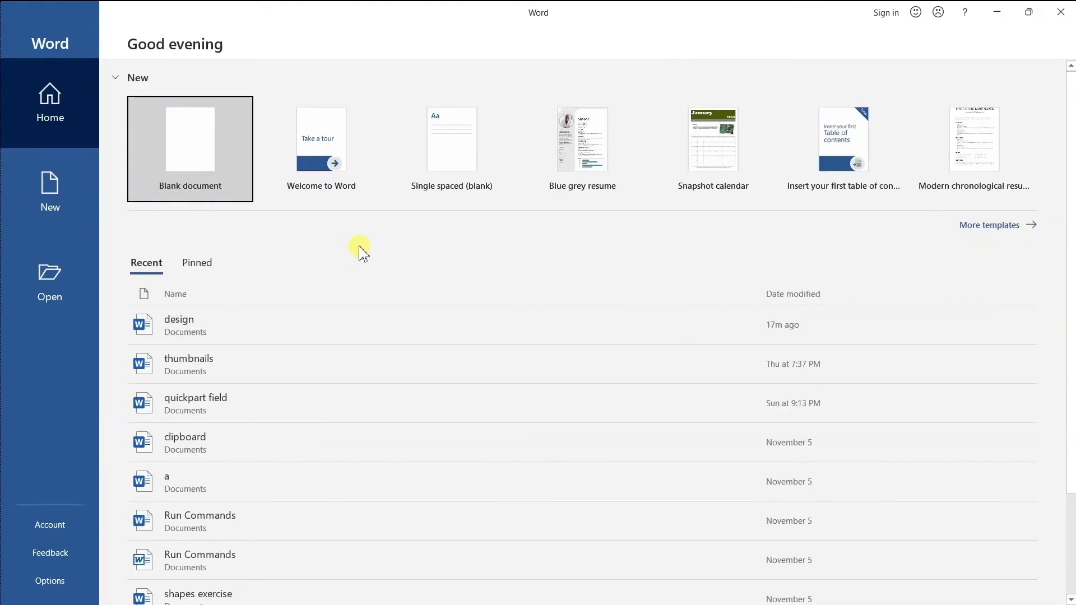
key("Return")
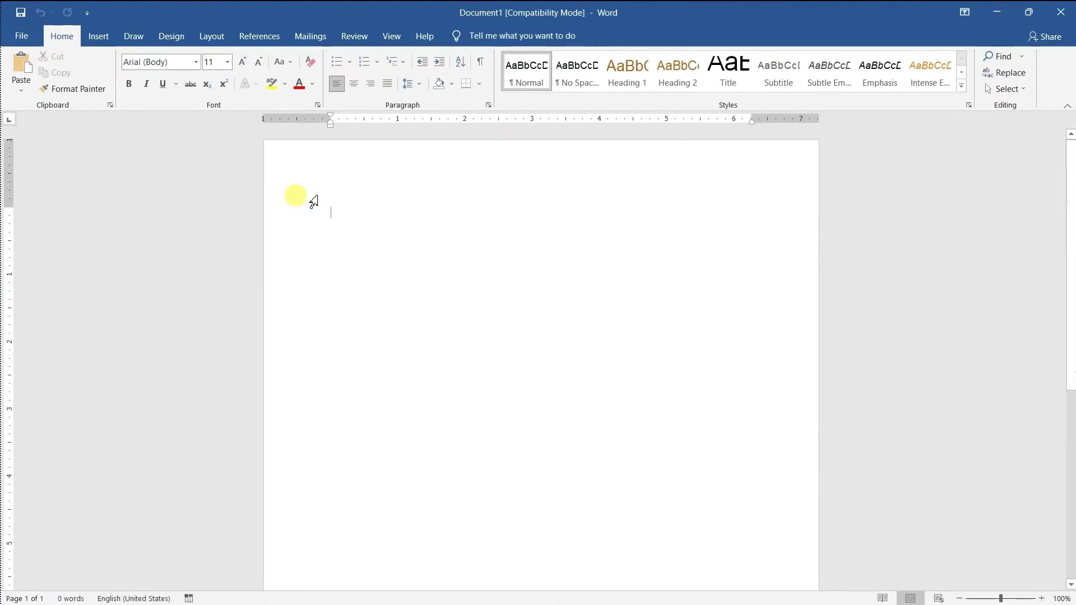
Generate sample paragraphs in the blank document with =rand().
type("=rand(")
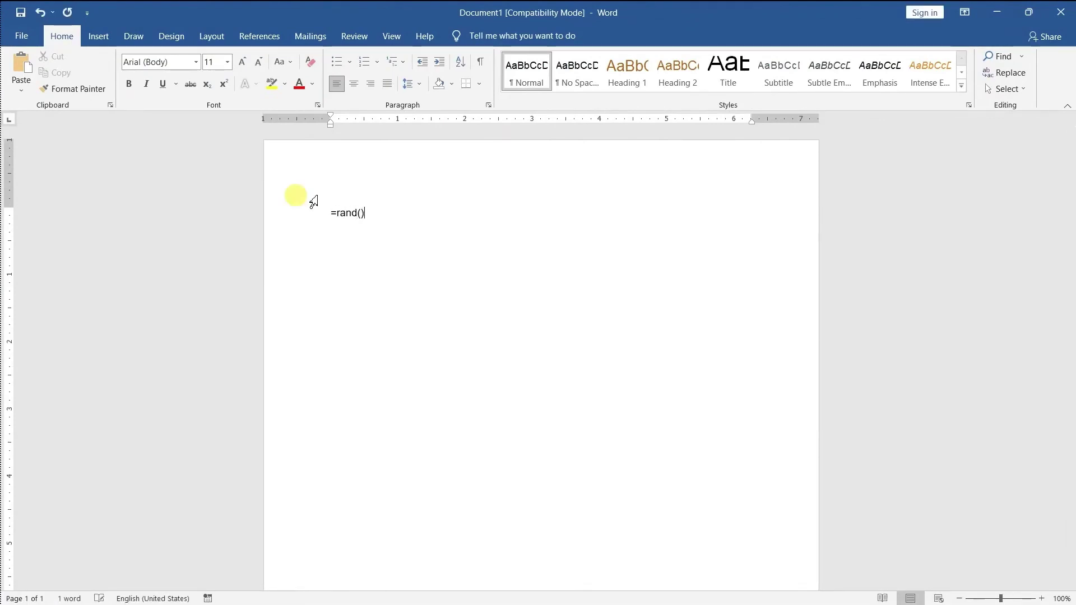
key("Return")
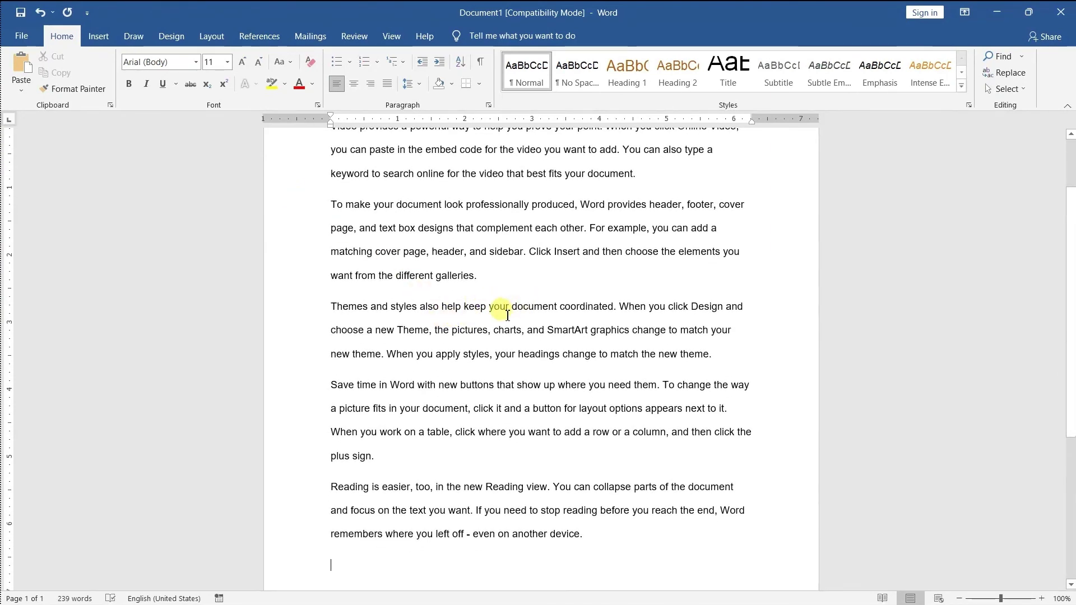
scroll(507, 315, "up", 3)
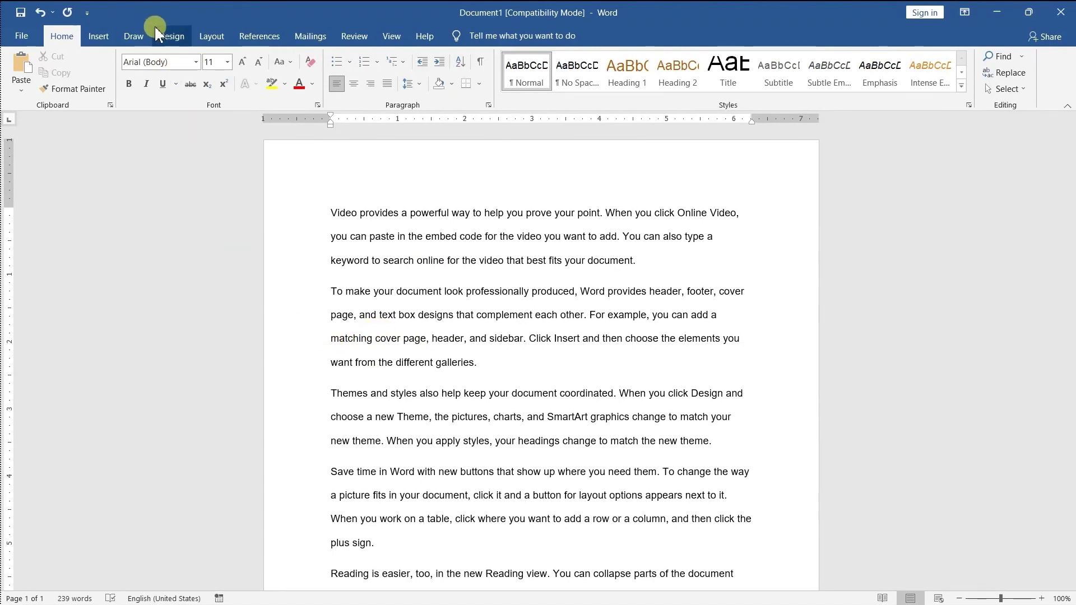
left_click(169, 36)
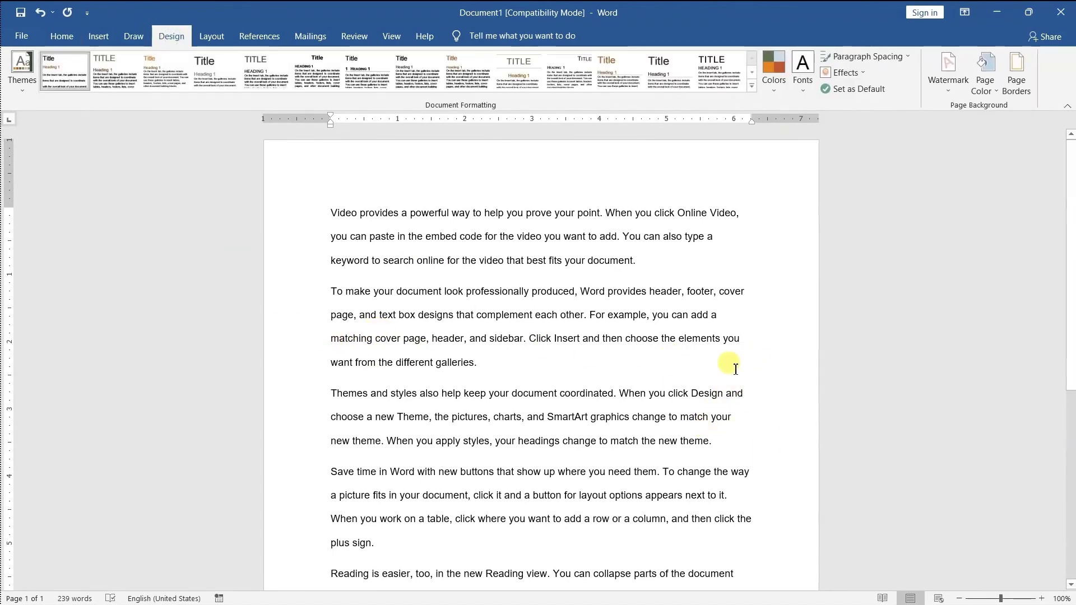